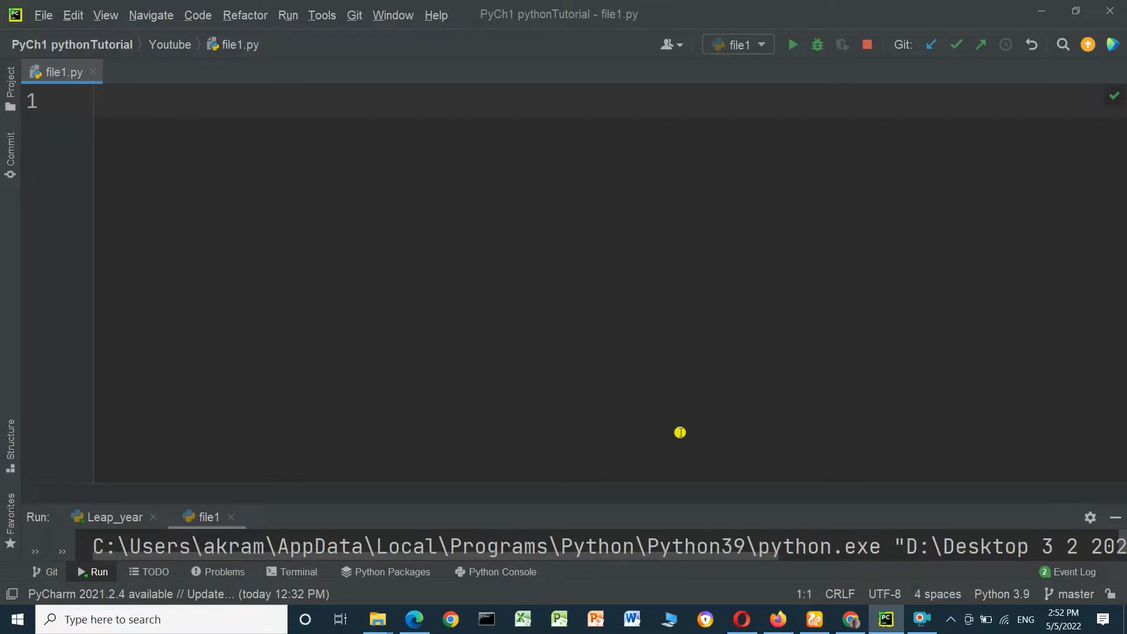
type("i")
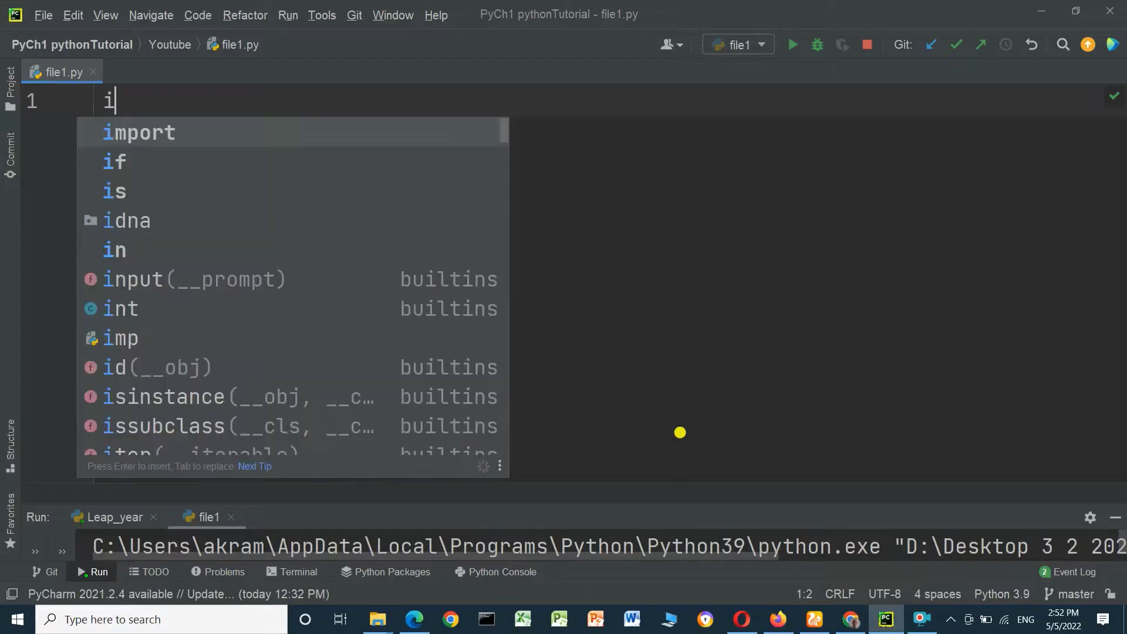
type("npor")
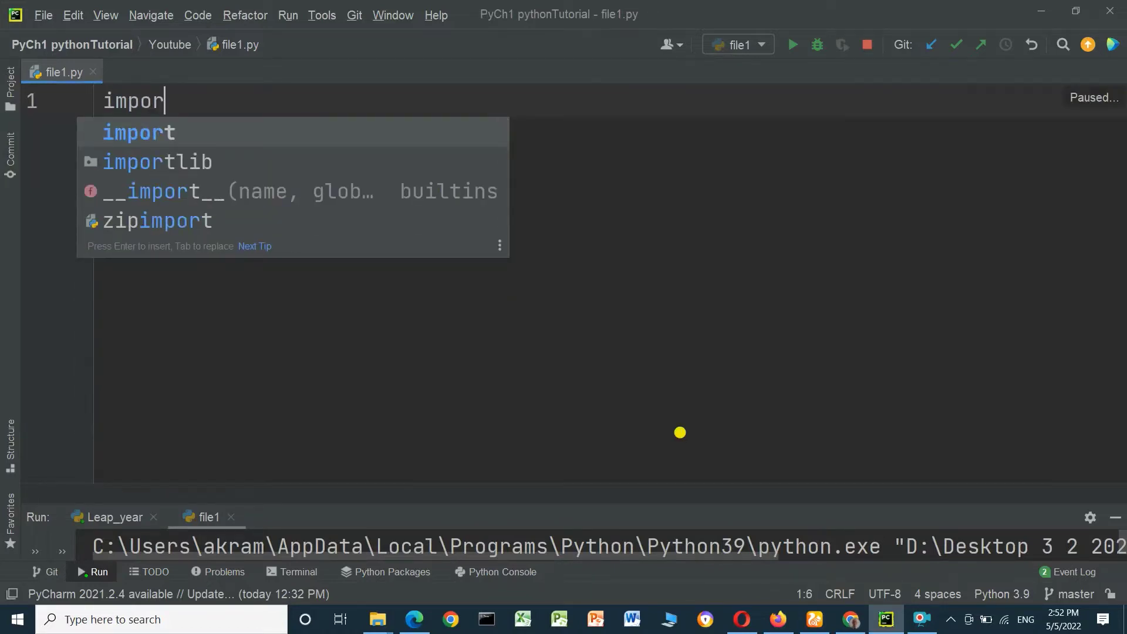
type("t cla")
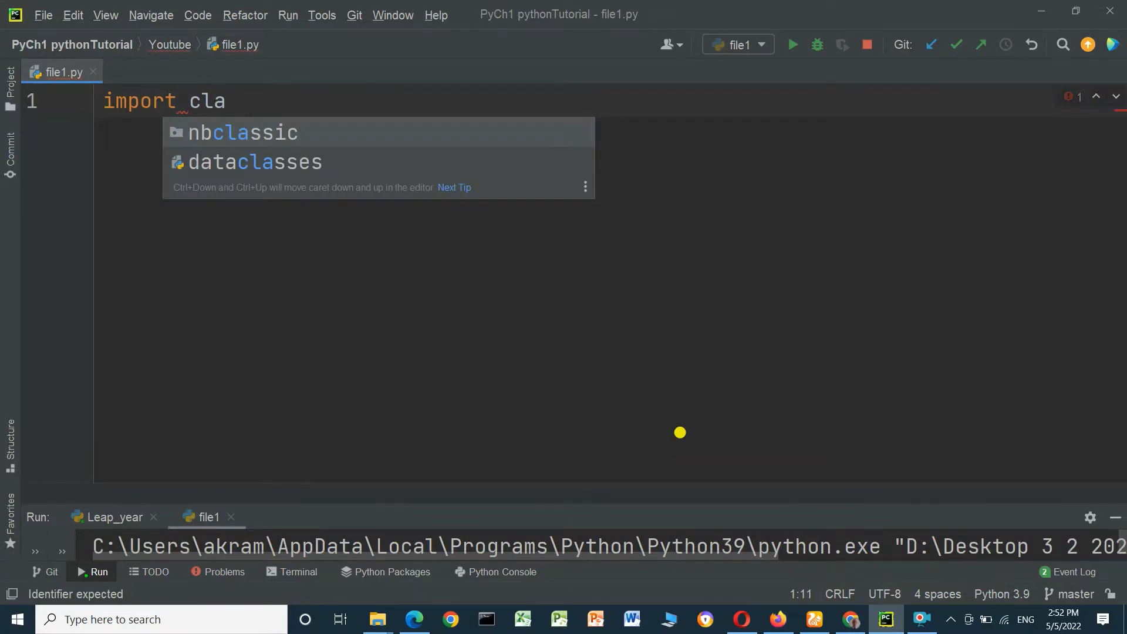
Step: Write 'import calendar' on line 1, fixing the typo, and leave an empty line below
key("BackSpace")
key("BackSpace")
type("al")
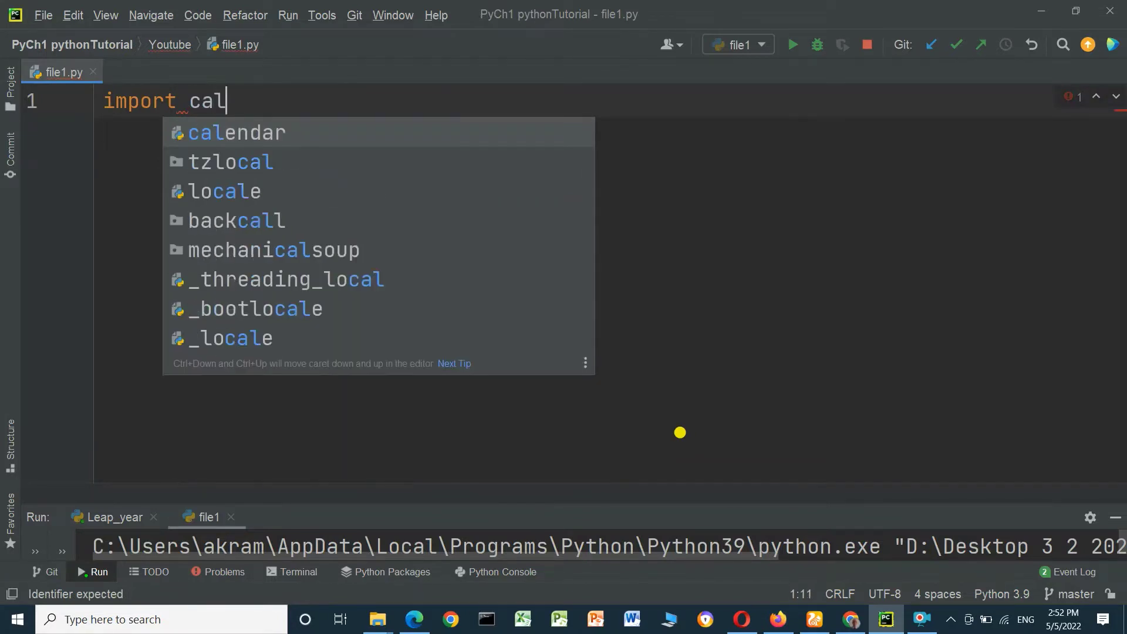
key("Return")
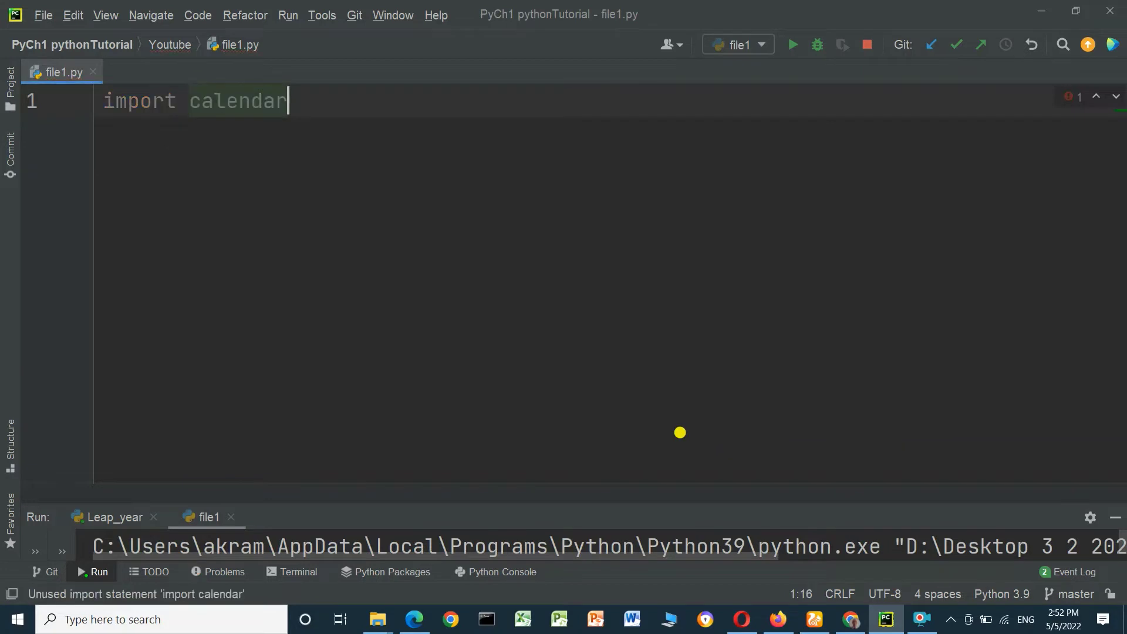
key("Return")
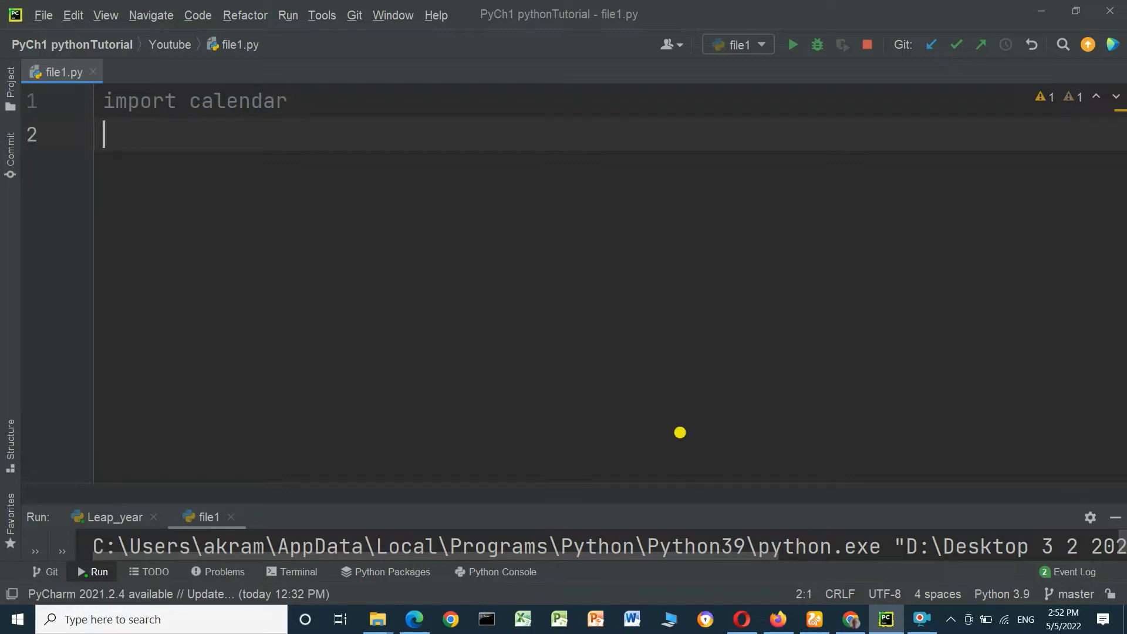
type("year ")
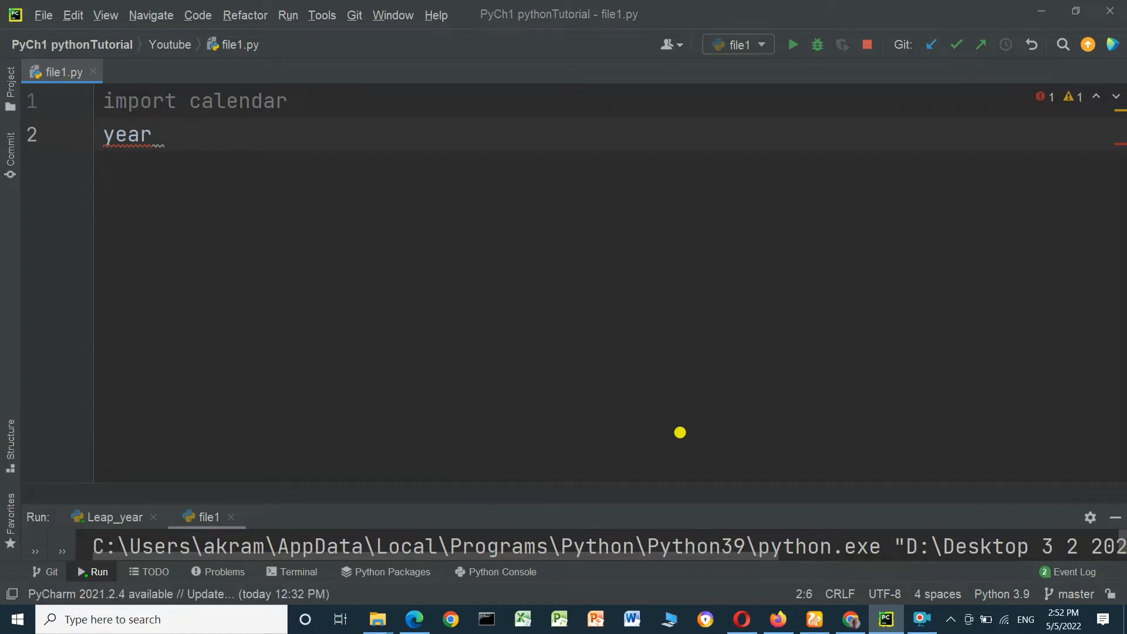
type("= i")
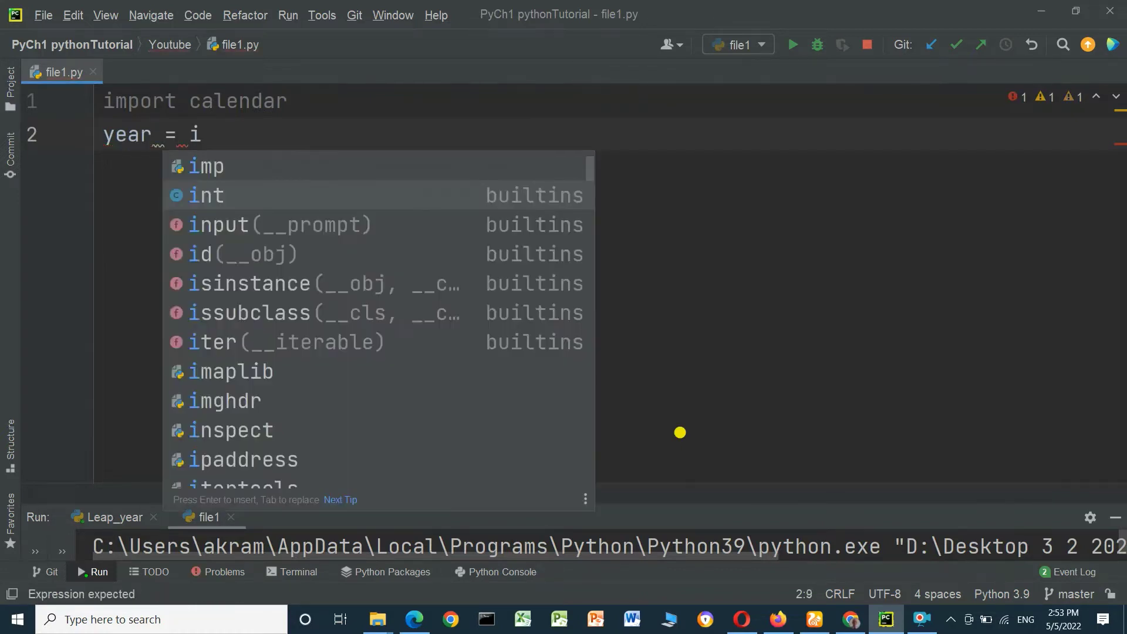
type("nt")
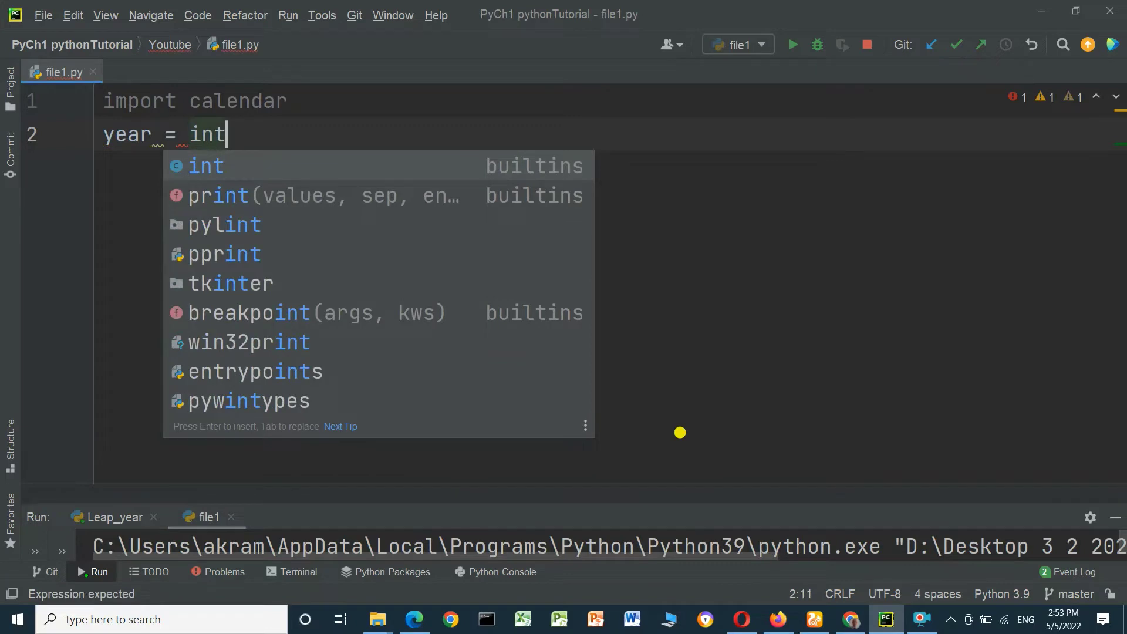
type("('")
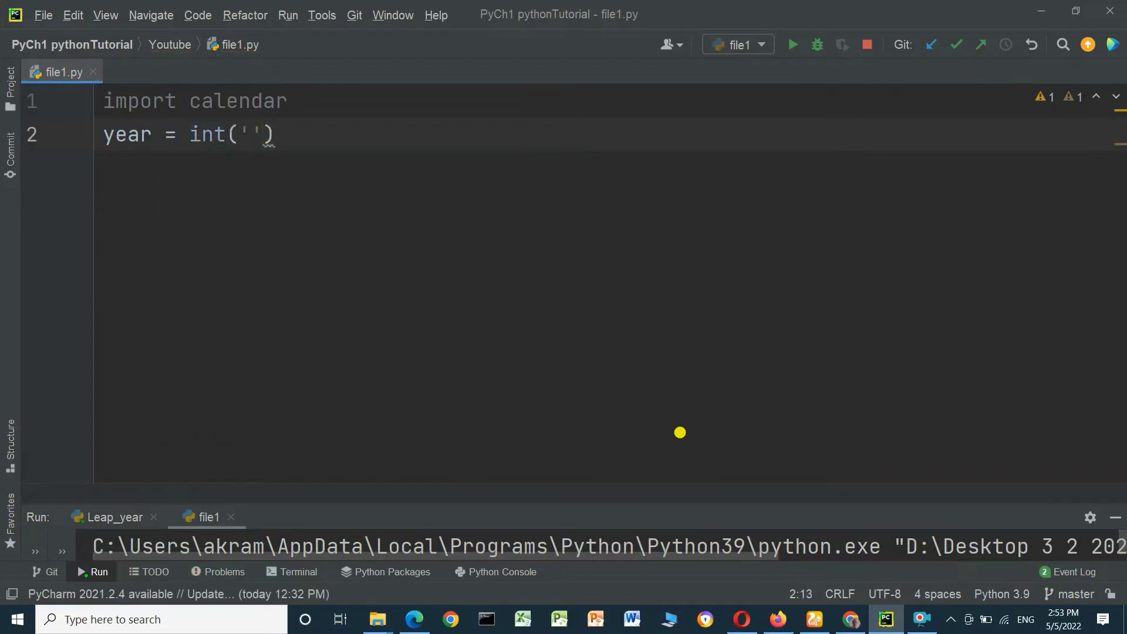
type("Enter ")
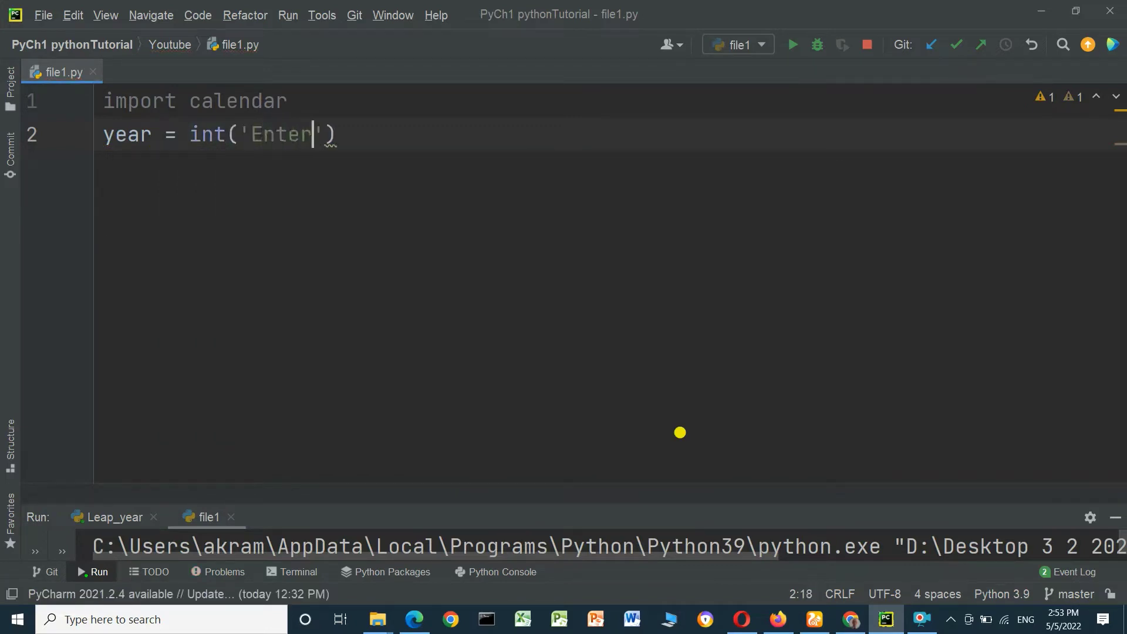
type("tha")
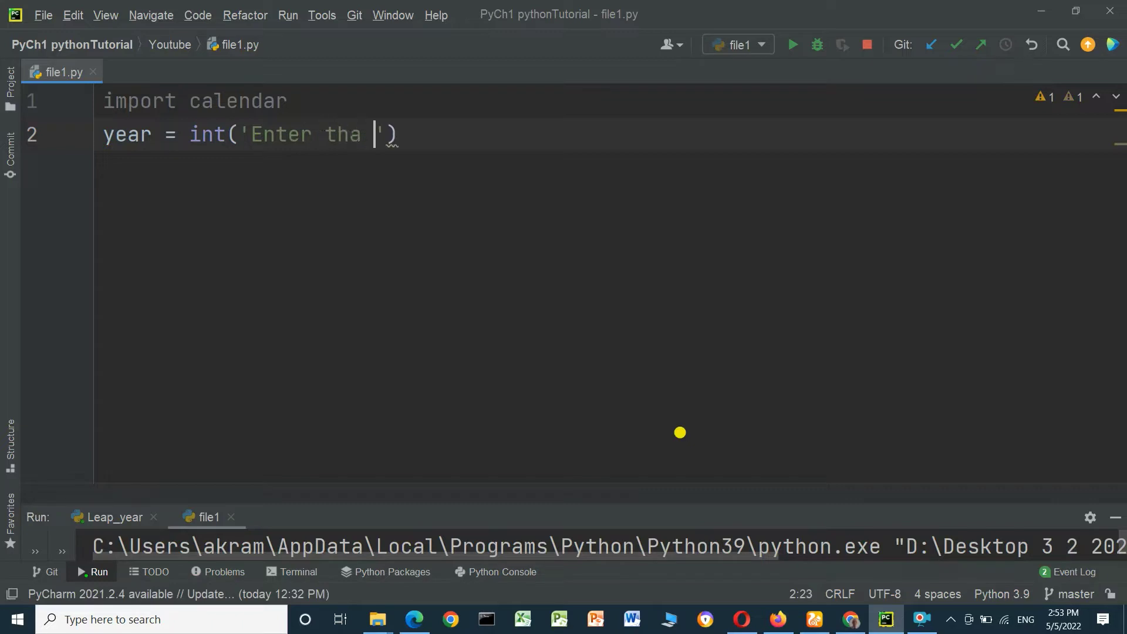
Step: Write year = int('Enter the year ') on line 2, fixing the prompt typo
key("BackSpace")
key("BackSpace")
type("e ")
type("year")
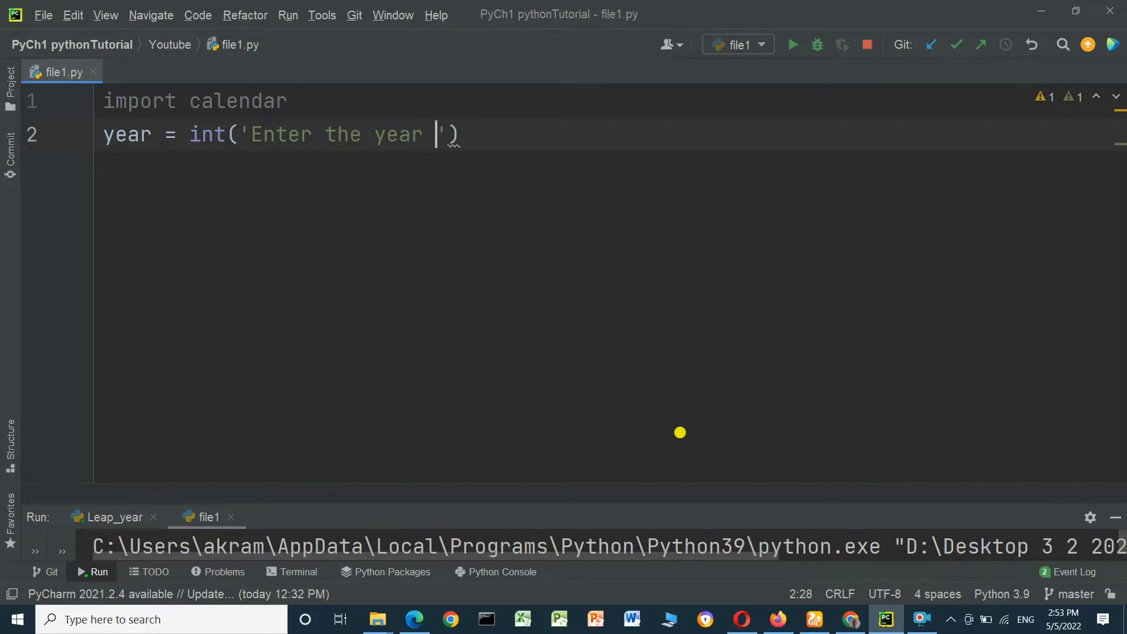
key("End")
key("Return")
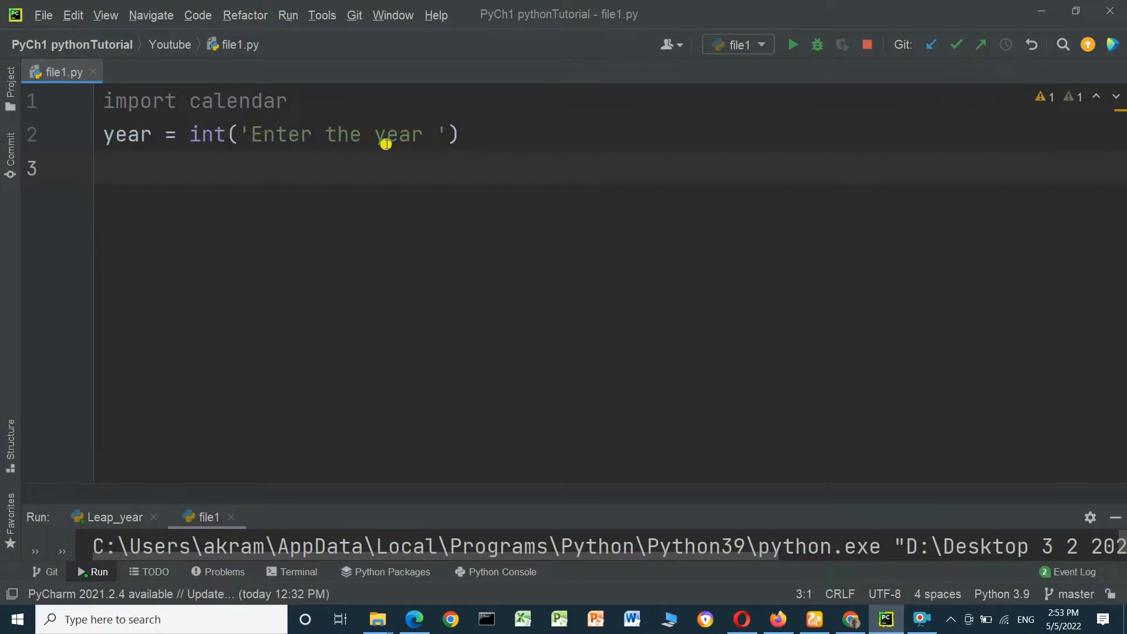
Step: Wrap the prompt in input() so line 2 reads year = int(input('Enter the year '))
left_click(241, 133)
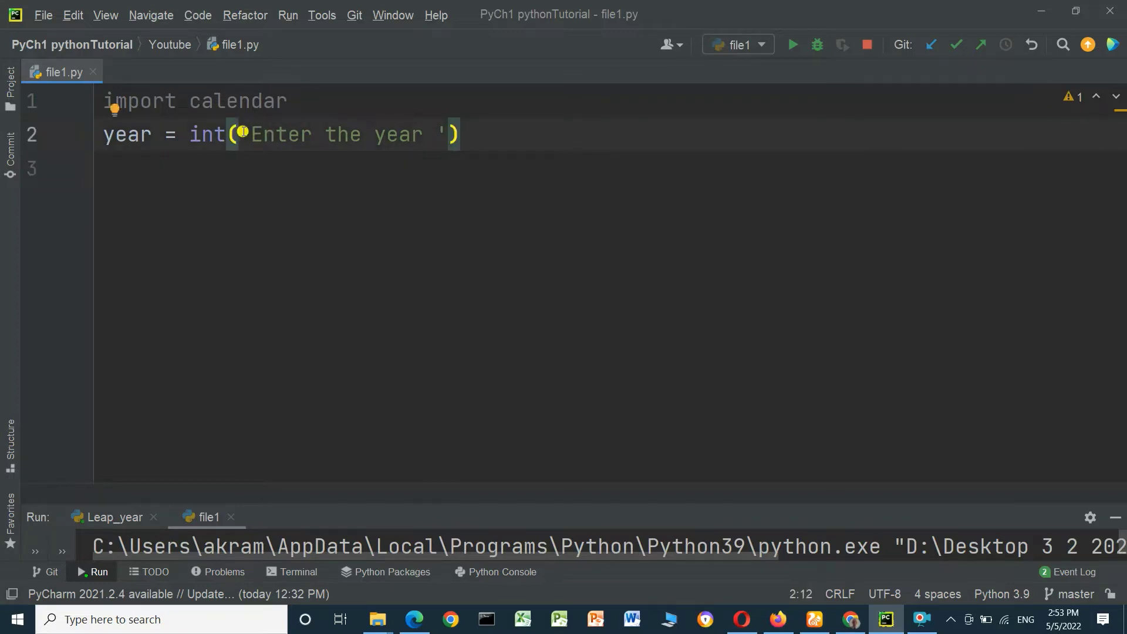
type("inpu")
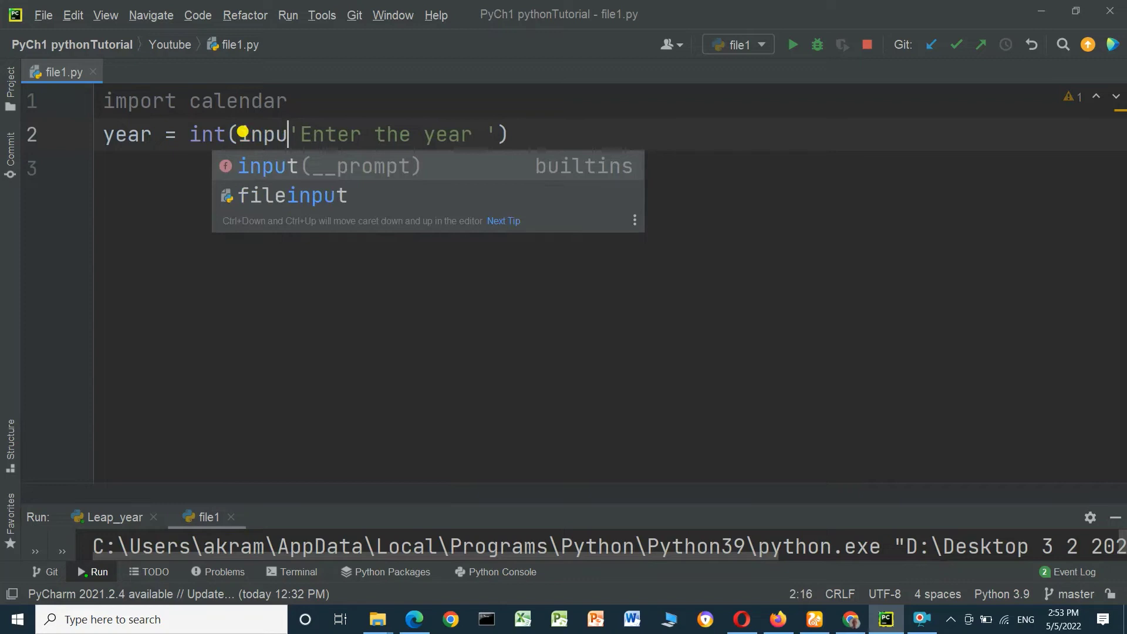
type("t")
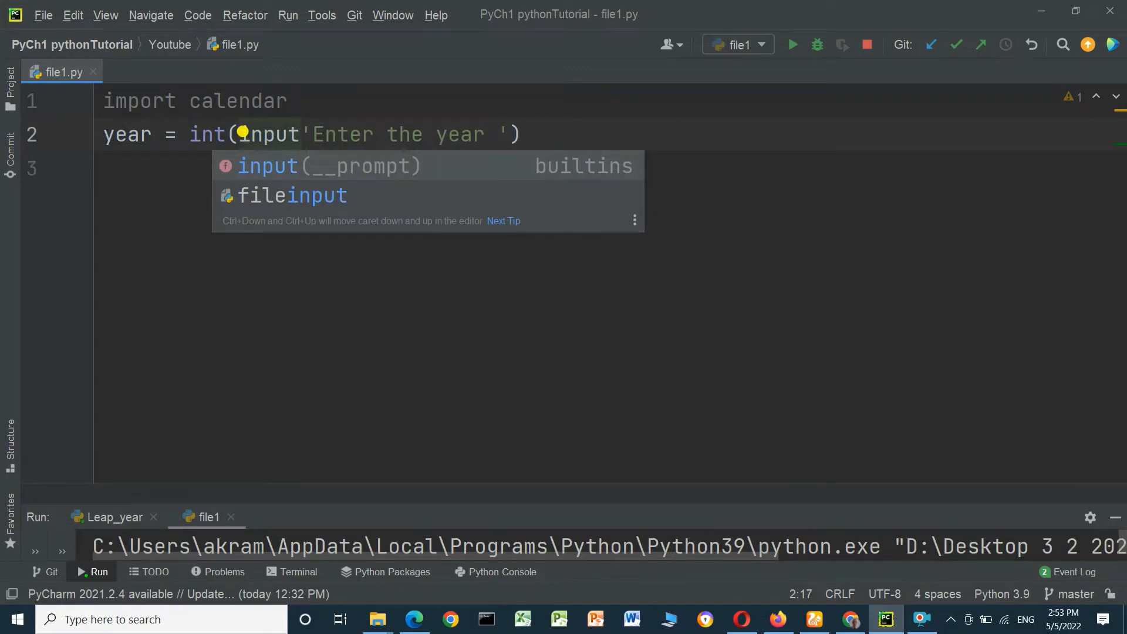
type("(")
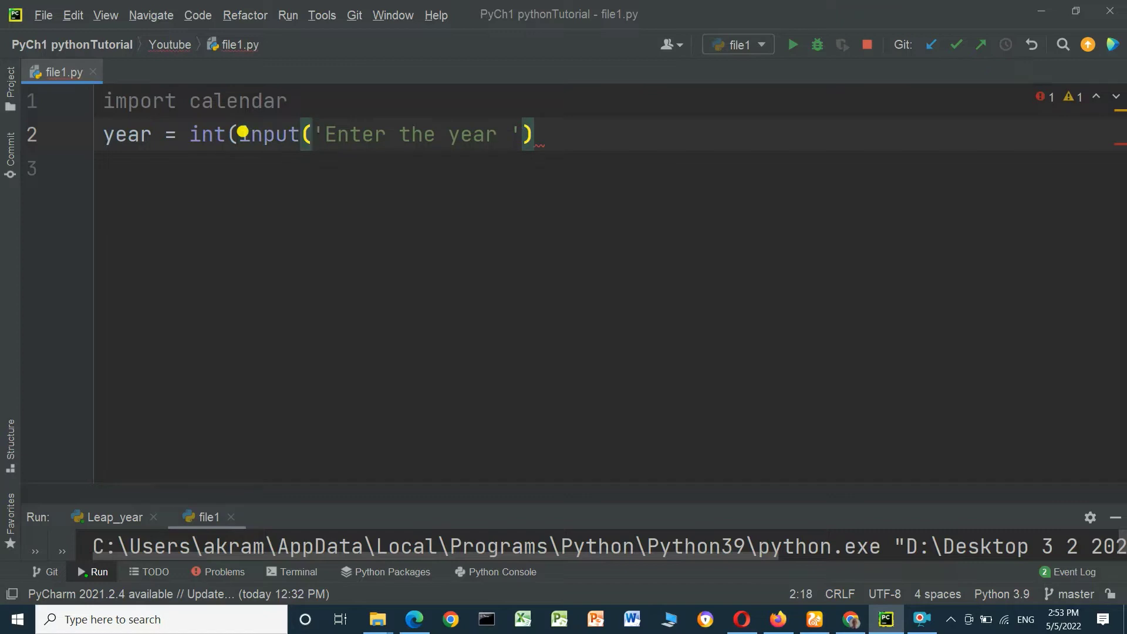
key("Right")
key("Right")
key("Right")
key("Right")
key("Right")
key("Right")
key("Right")
key("Right")
key("Right")
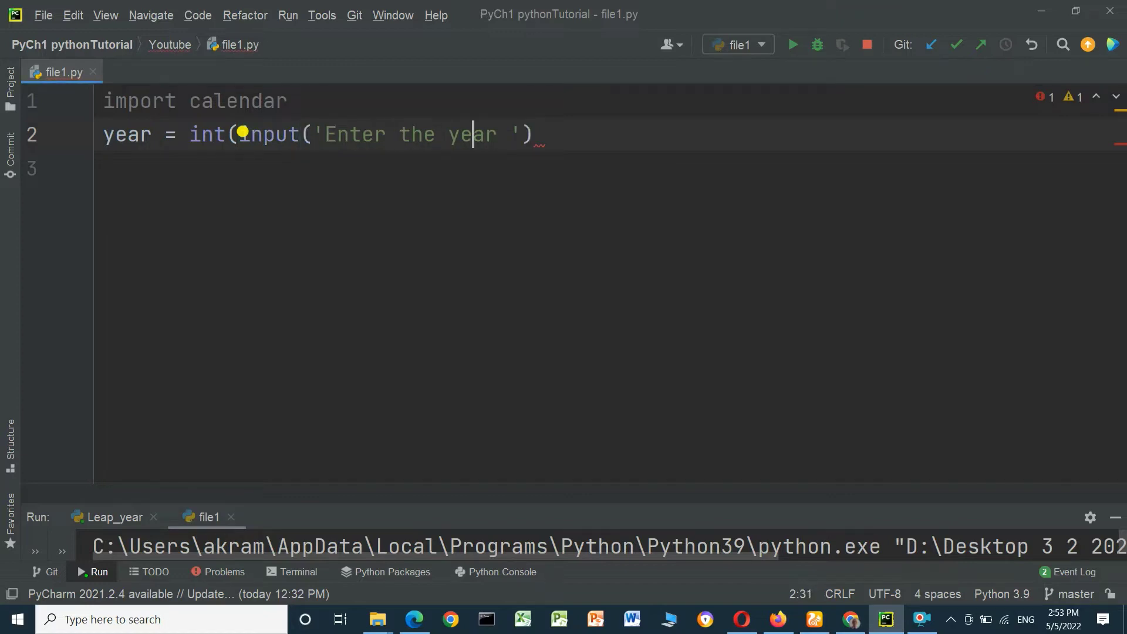
key("Right")
key("Right")
key("Right")
key("Right")
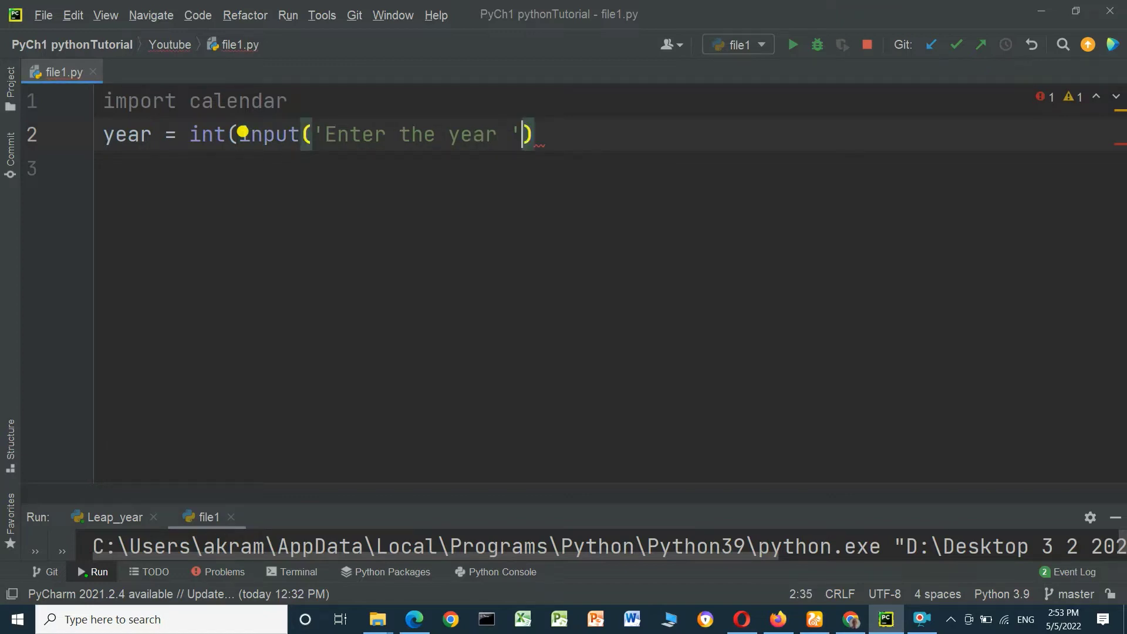
type(")")
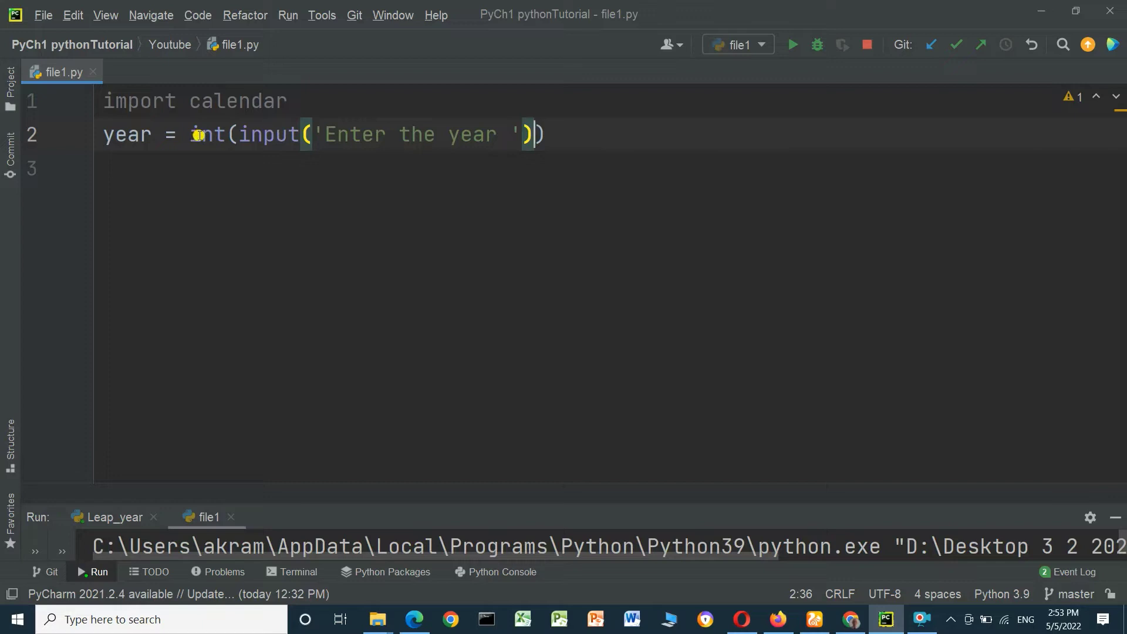
left_click_drag(189, 133, 228, 134)
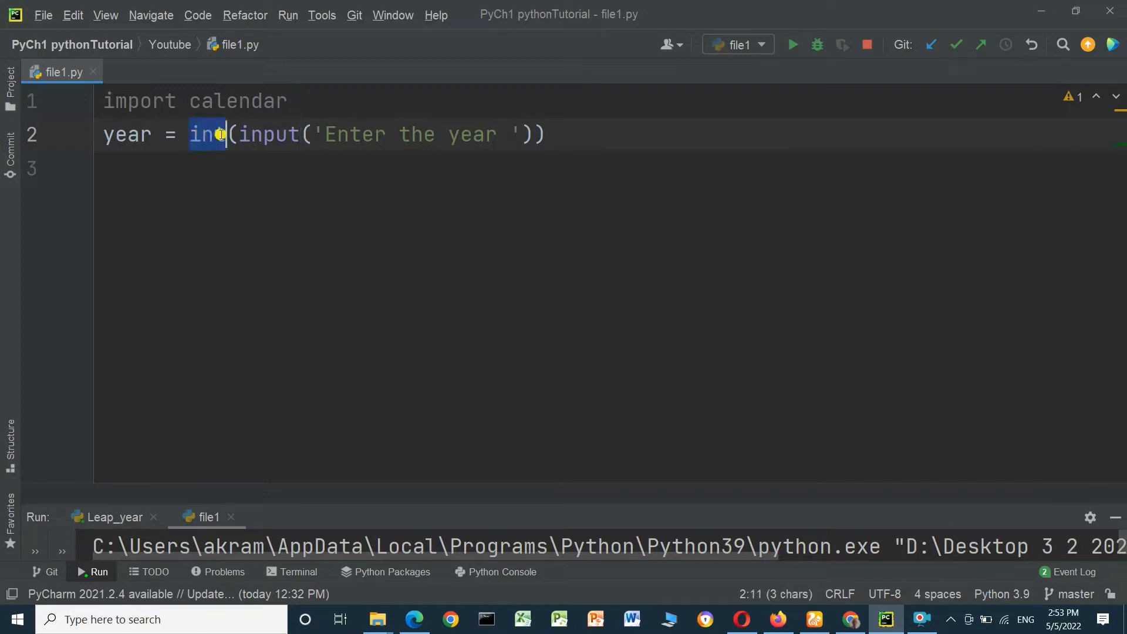
left_click(582, 134)
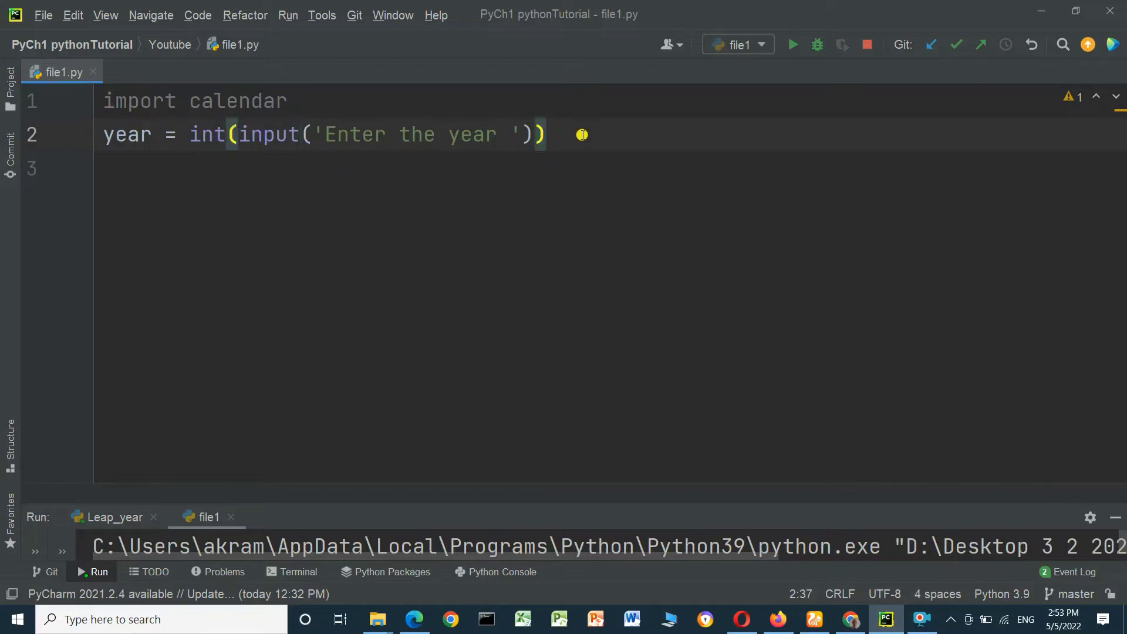
Step: Add line 3 as print(calendar.calendar()) using the calendar autocomplete suggestions
key("Return")
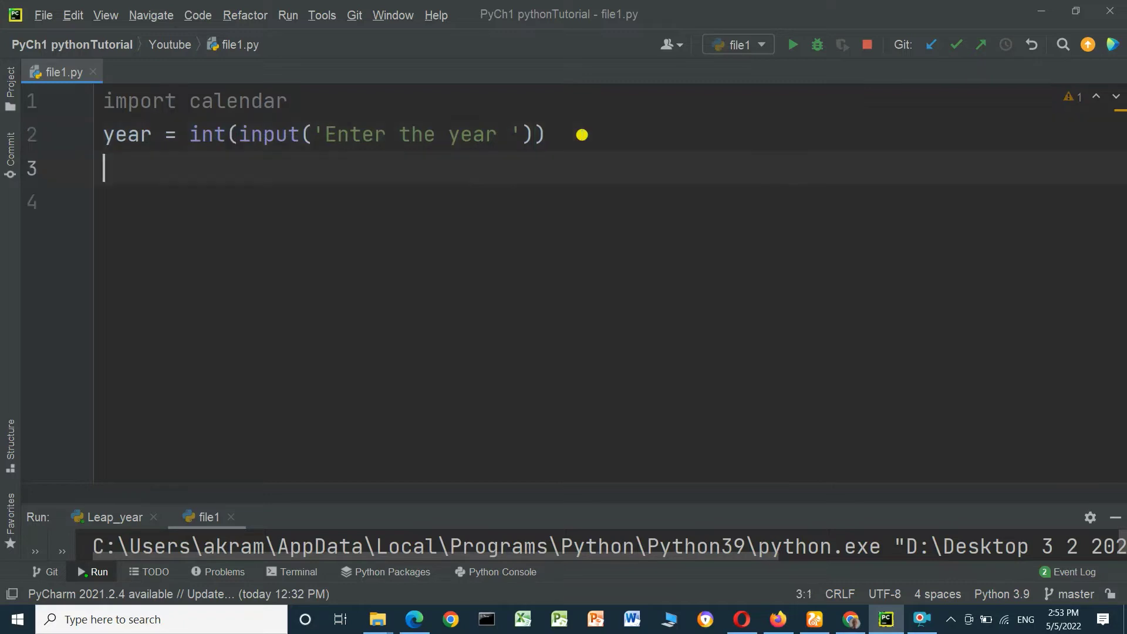
type("prin")
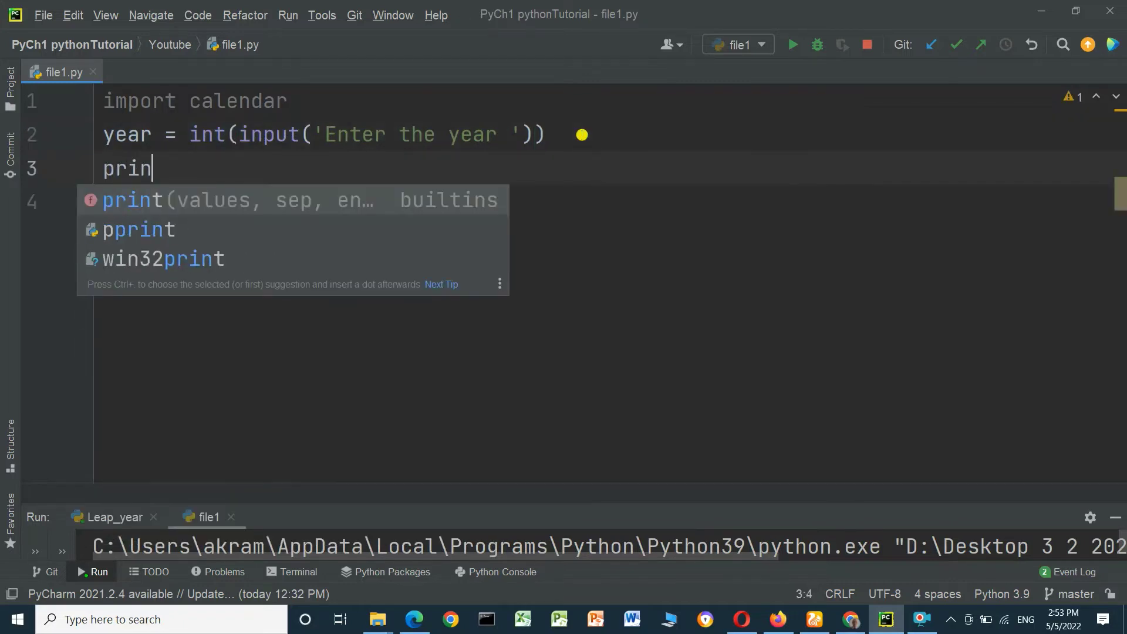
type("t(")
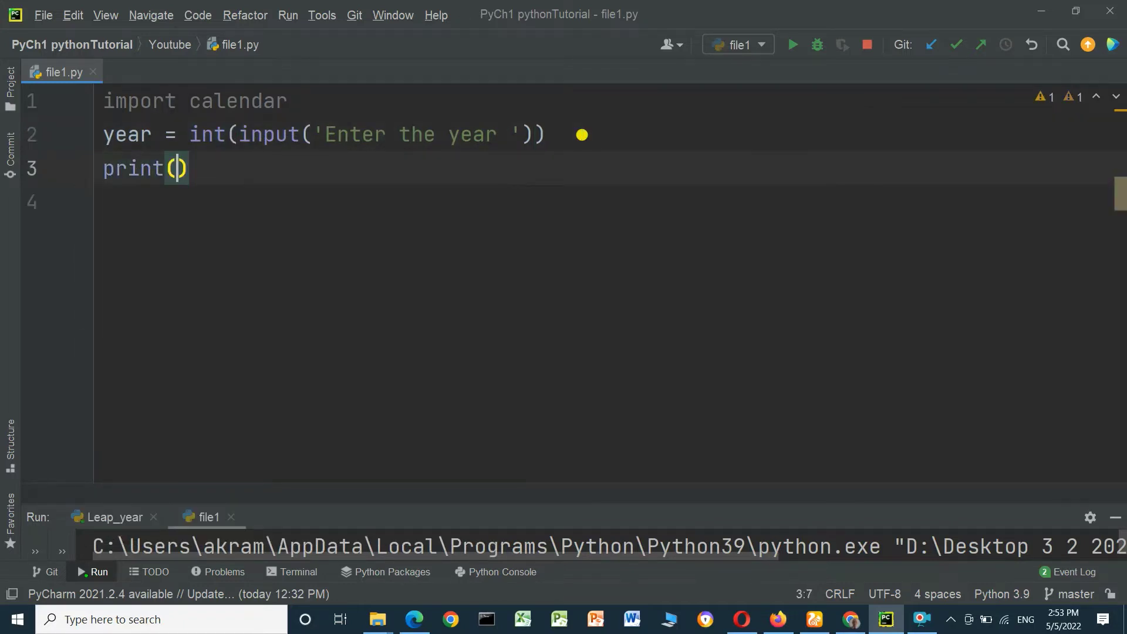
type("cal")
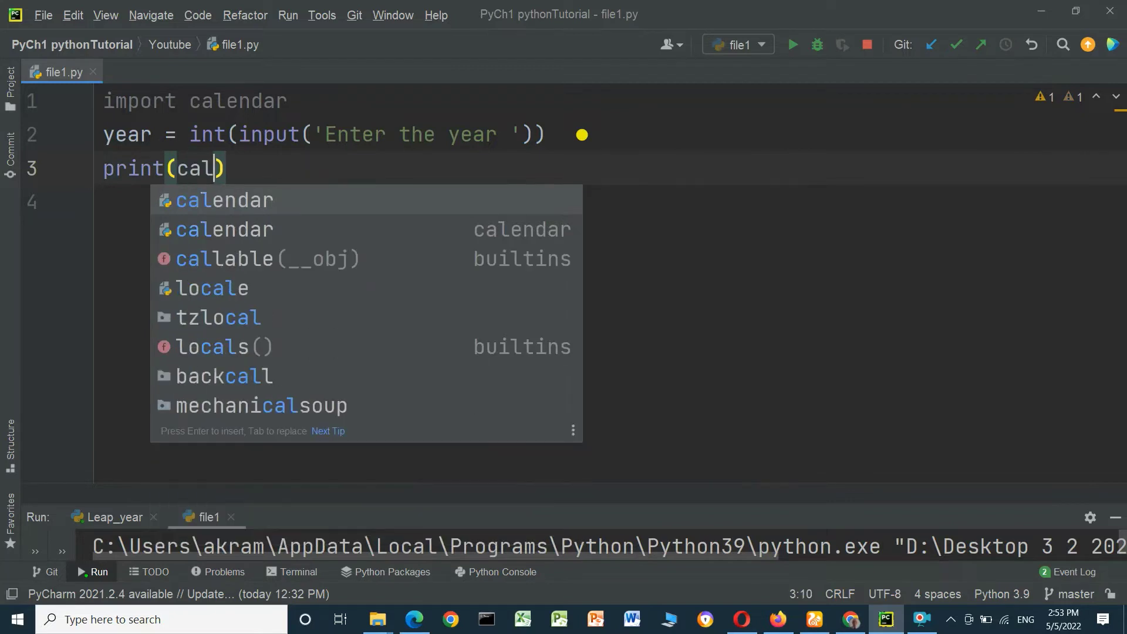
key("Return")
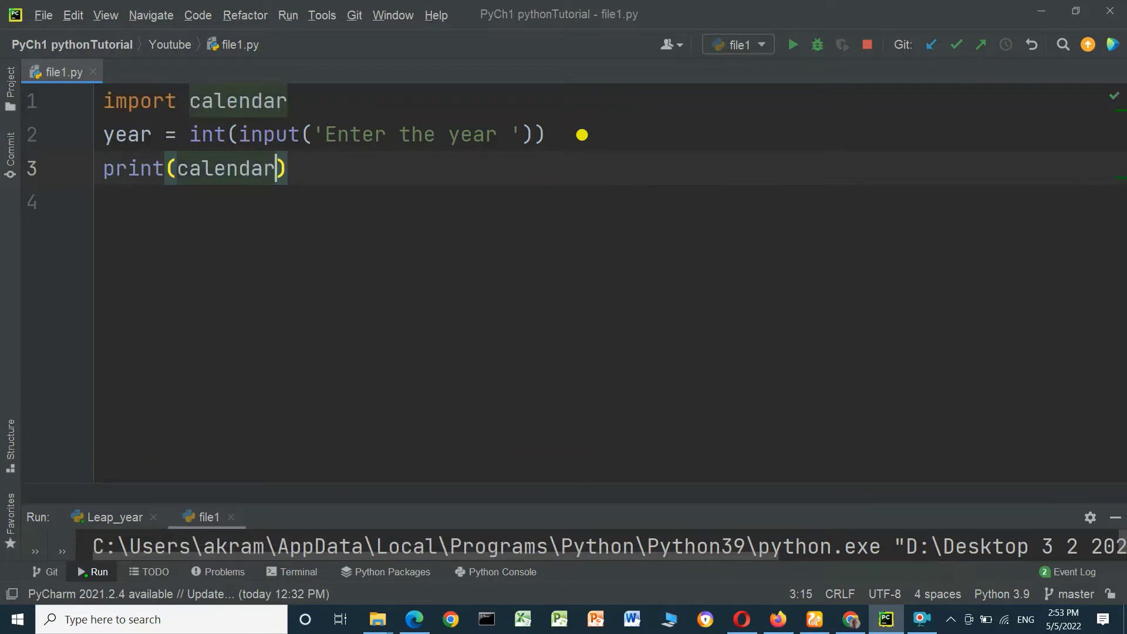
type(".c")
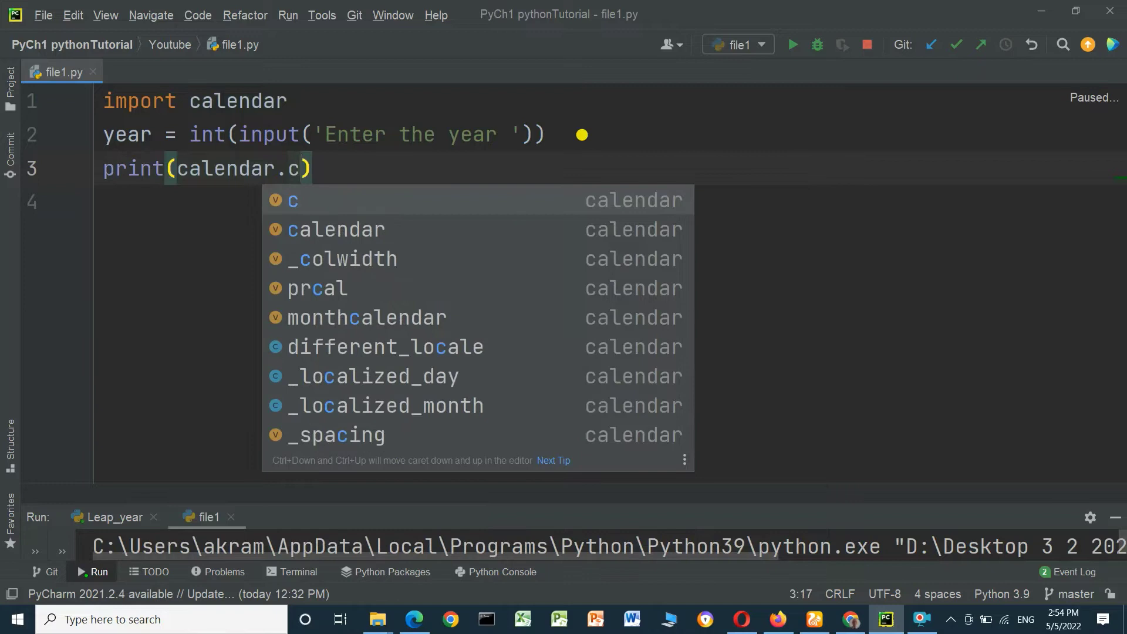
key("Down")
key("Return")
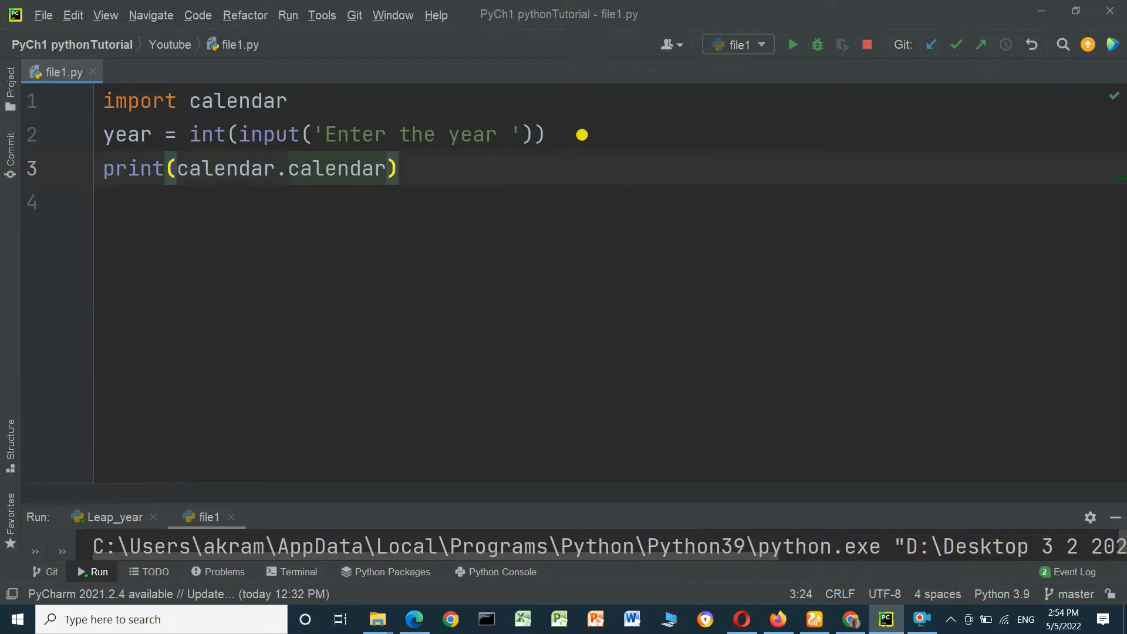
type("(")
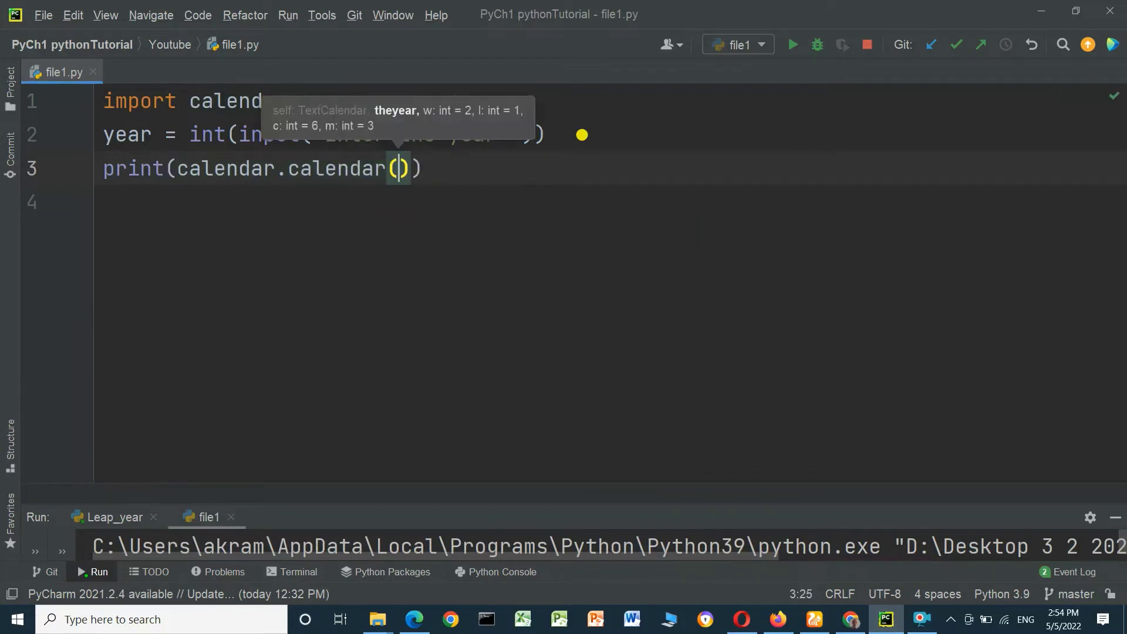
type("year")
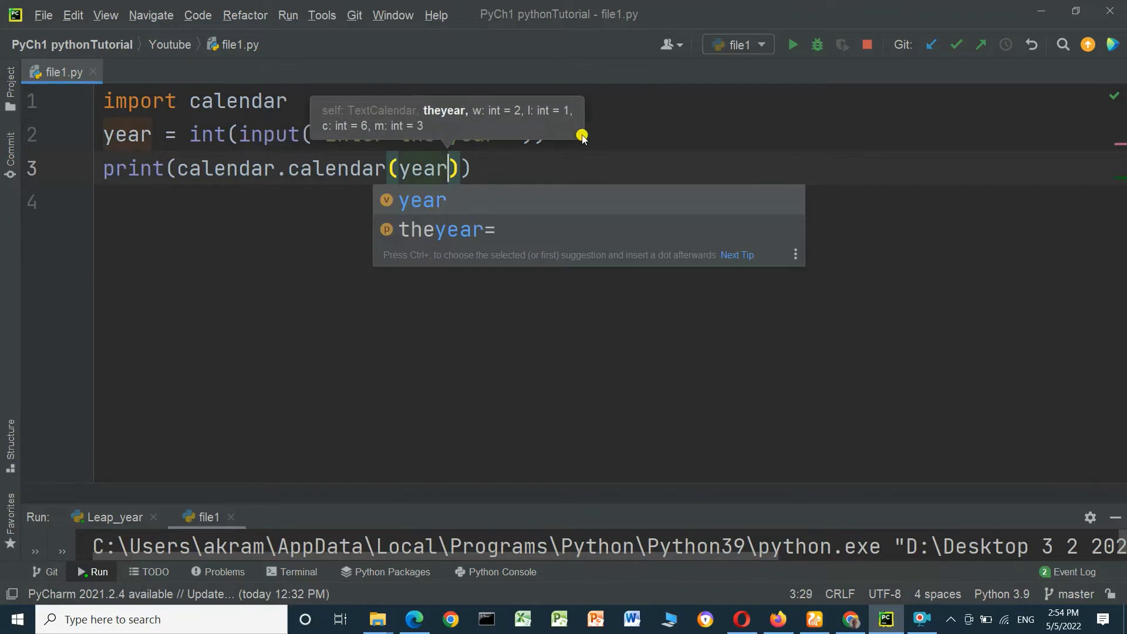
Step: Run the script with year 2000 and show its calendar in an enlarged Run panel
left_click(512, 169)
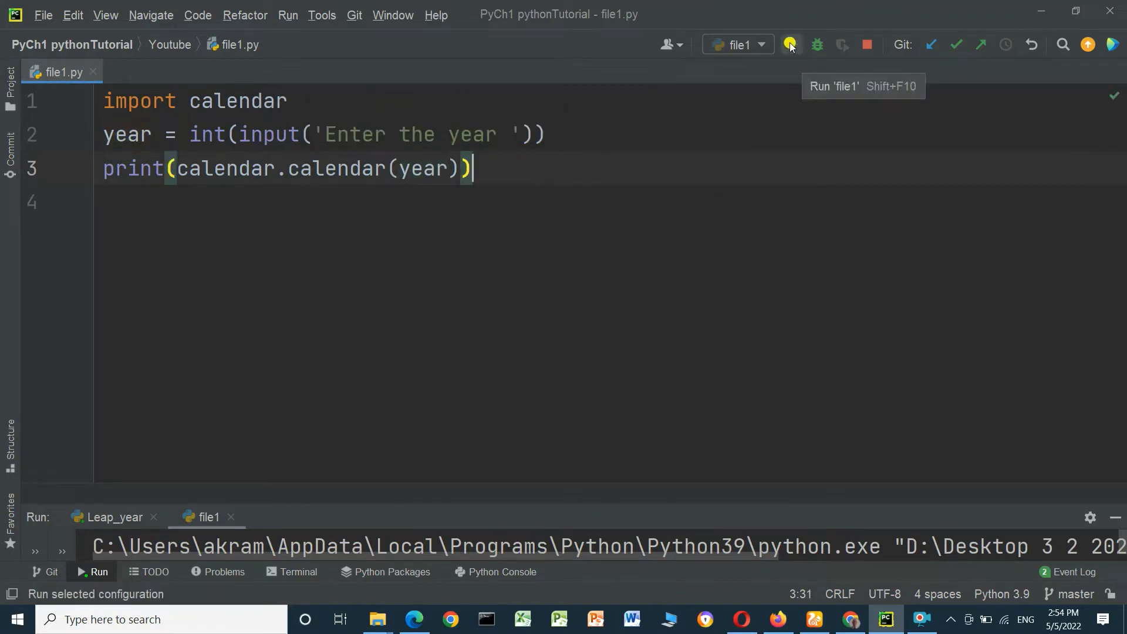
left_click(789, 47)
left_click_drag(587, 504, 585, 325)
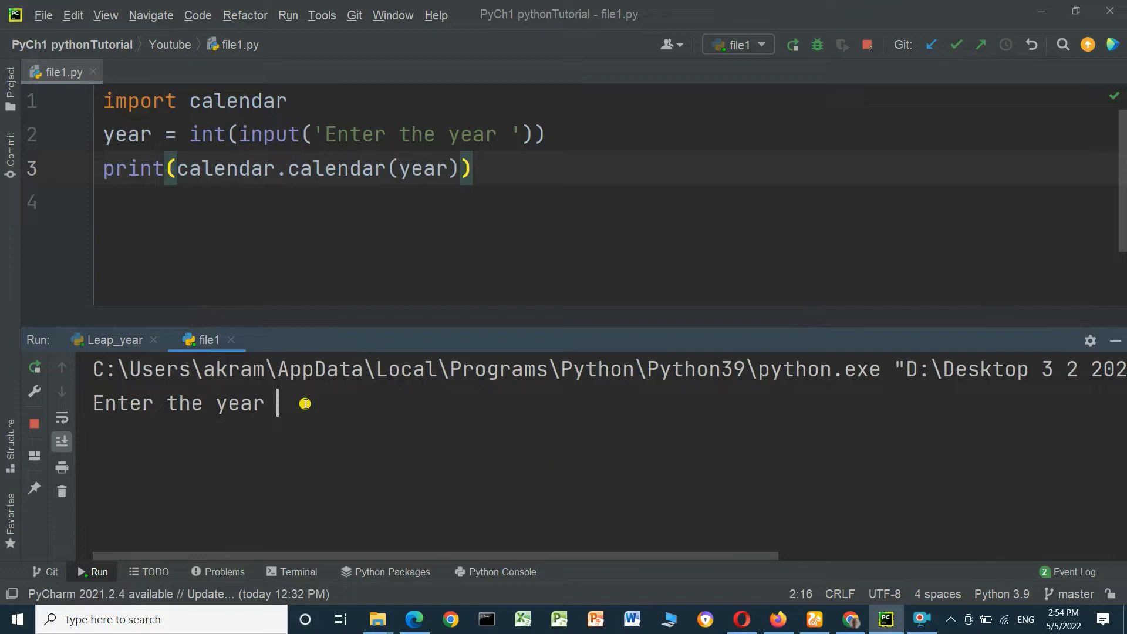
type("200")
type("0")
key("Return")
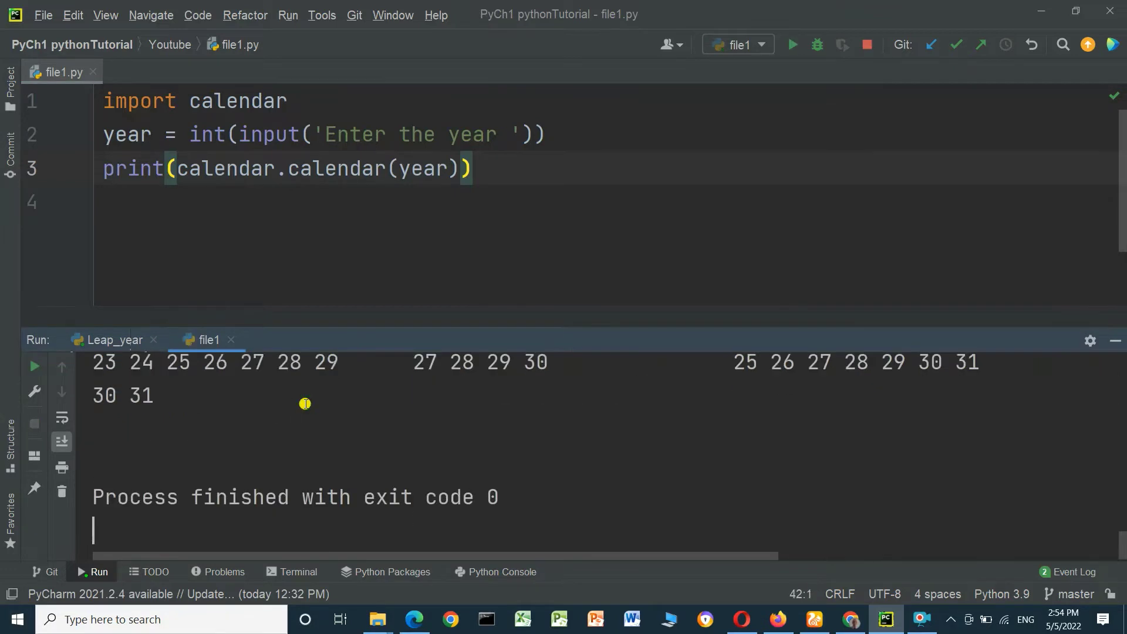
scroll(482, 514, "up", 3)
scroll(482, 514, "up", 2)
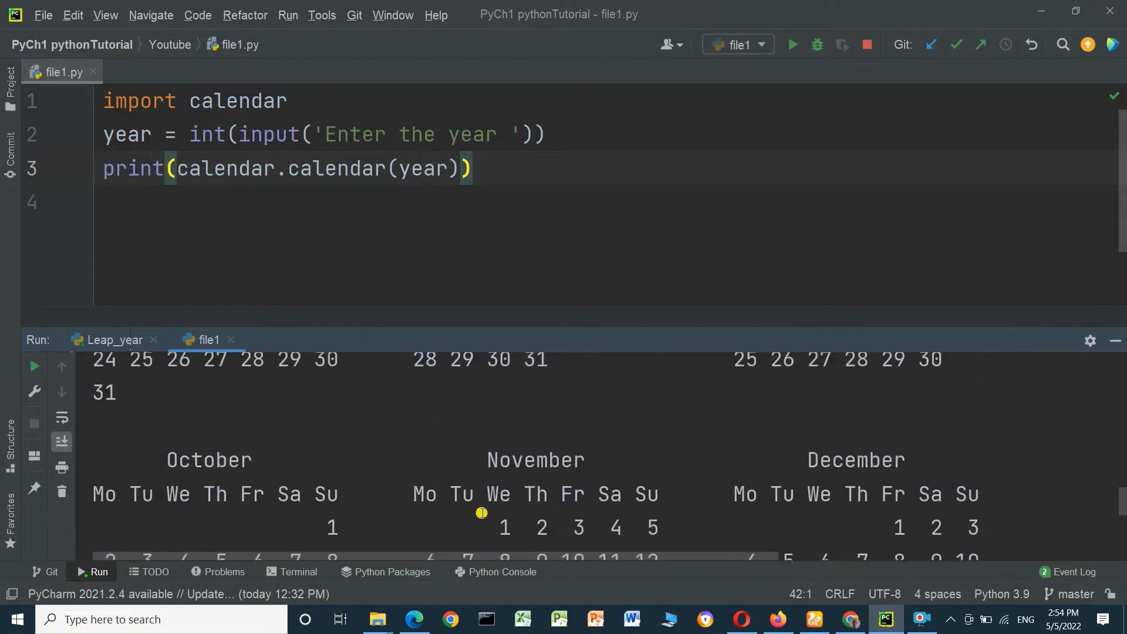
scroll(482, 515, "up", 2)
scroll(482, 514, "up", 2)
scroll(481, 512, "up", 2)
scroll(481, 511, "up", 2)
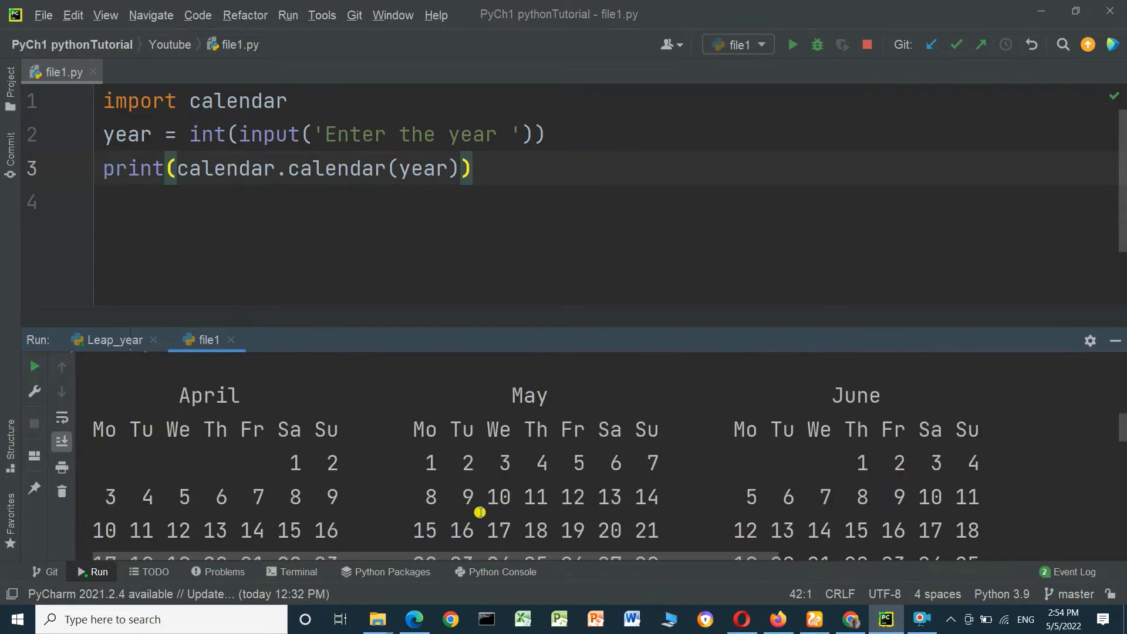
scroll(481, 512, "up", 1)
scroll(480, 511, "up", 2)
scroll(479, 513, "up", 2)
scroll(479, 513, "up", 2)
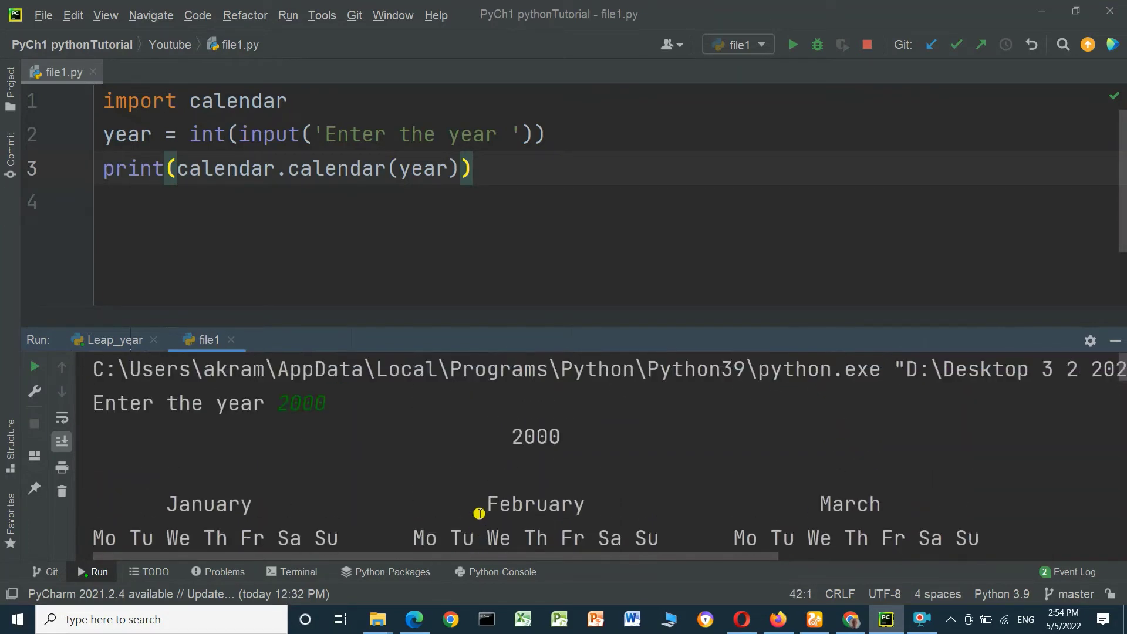
scroll(478, 514, "down", 1)
scroll(478, 514, "down", 2)
scroll(896, 423, "down", 2)
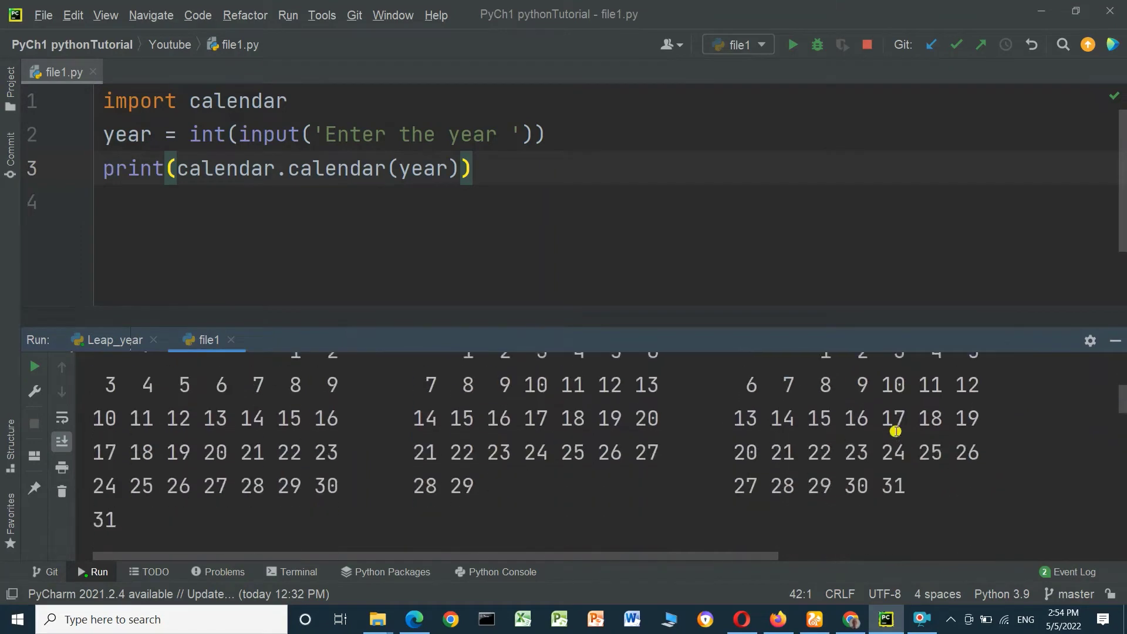
scroll(896, 427, "down", 2)
scroll(897, 427, "down", 3)
scroll(896, 431, "down", 3)
scroll(894, 437, "down", 2)
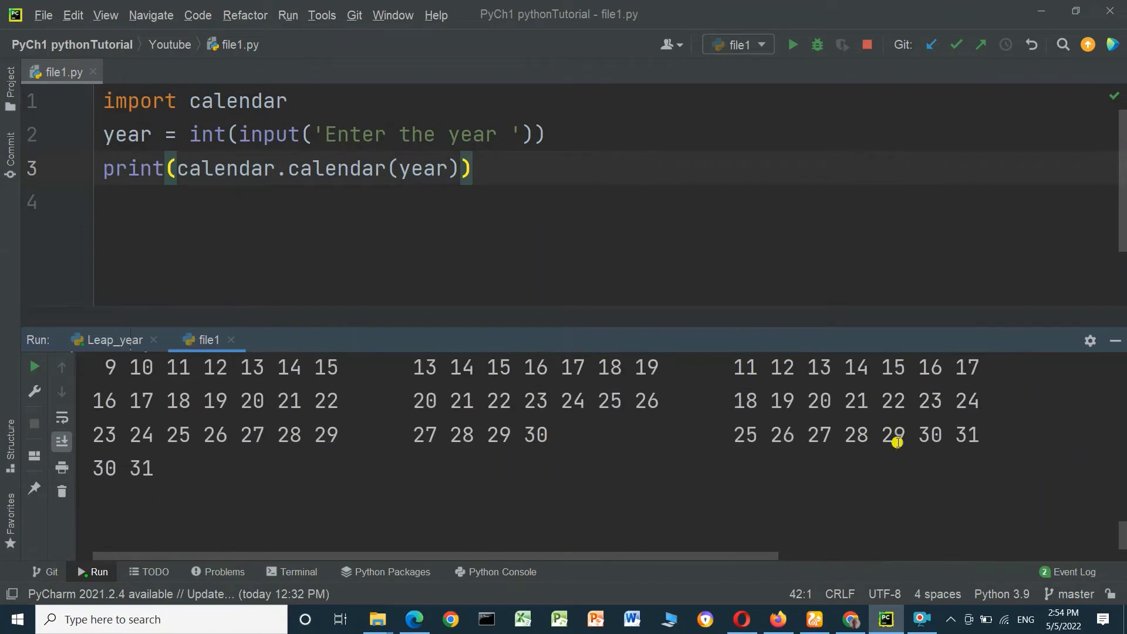
scroll(898, 443, "down", 1)
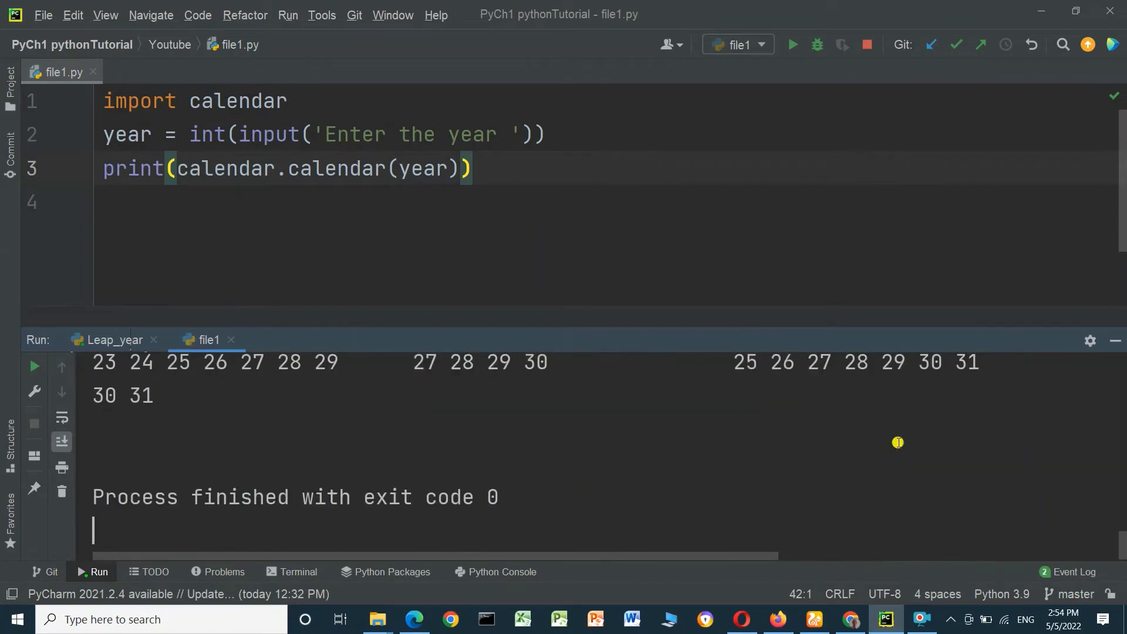
Step: Prefix the calendar print on line 3 with '# ' and add an empty line 4
left_click(104, 171)
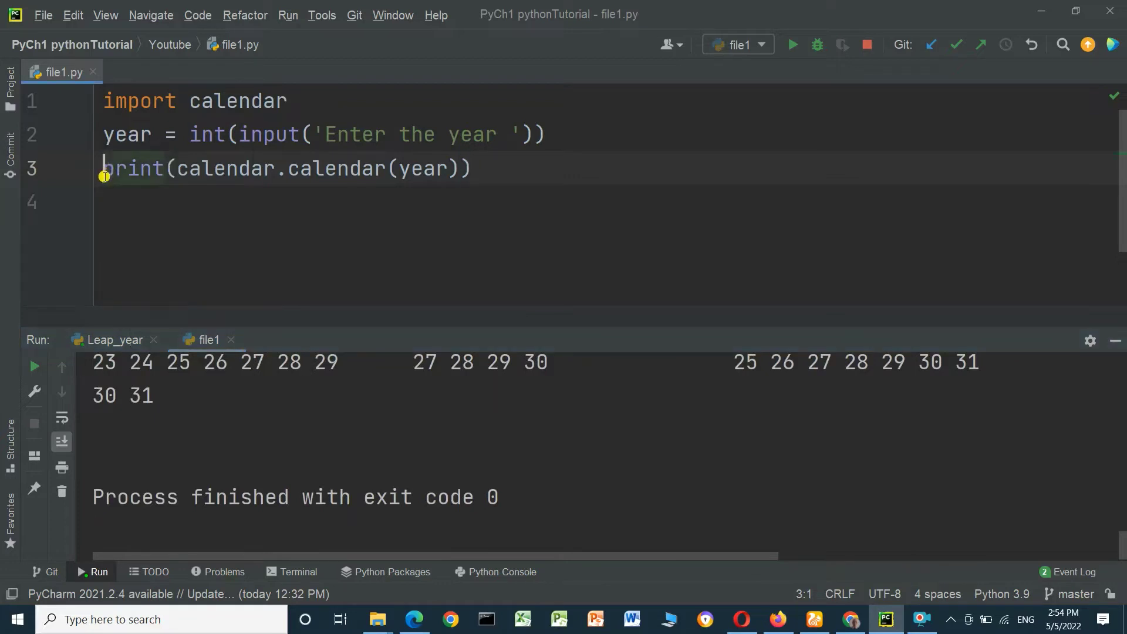
type("#")
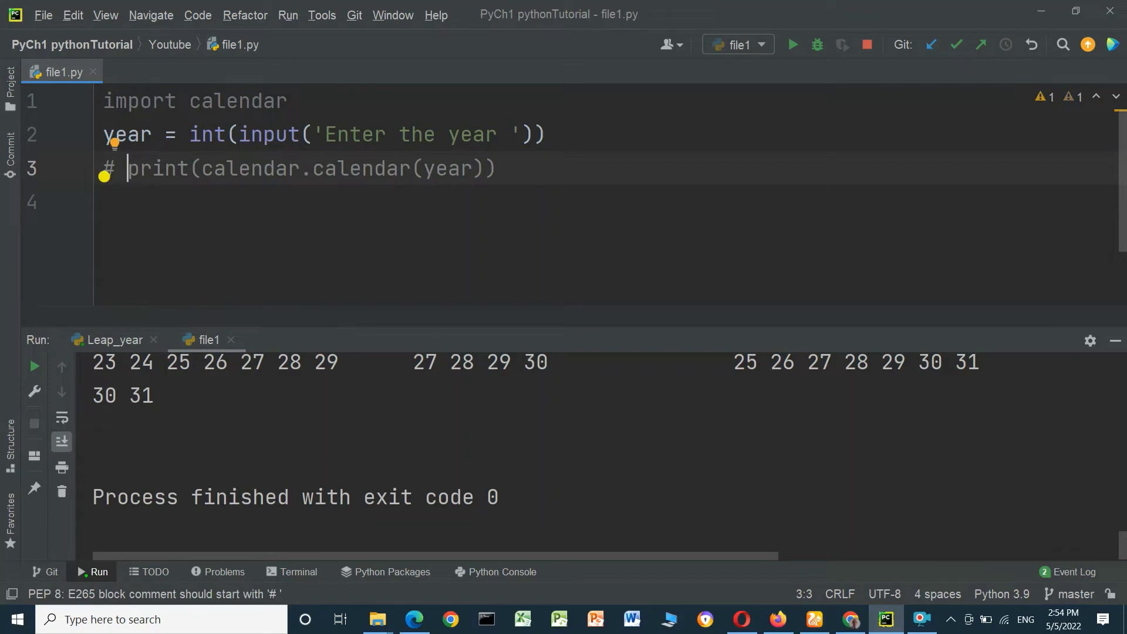
key("Right")
key("Right")
key("Right")
key("Right")
key("Right")
key("Right")
key("Right")
key("Right")
key("Right")
key("Right")
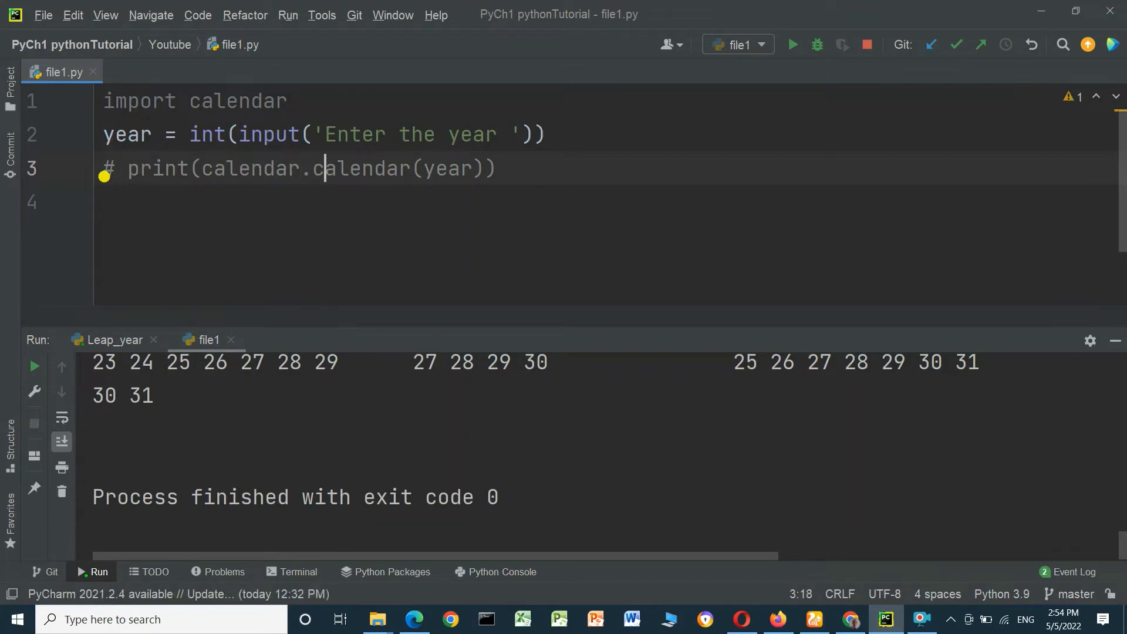
key("Right")
key("Right")
left_click(517, 174)
key("Return")
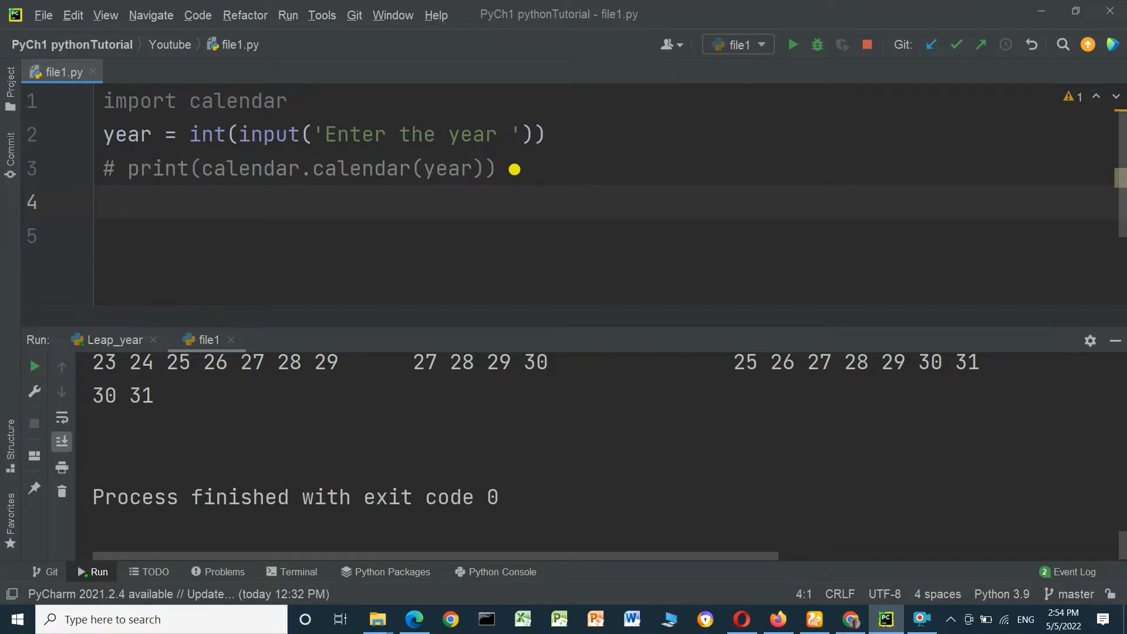
type("m")
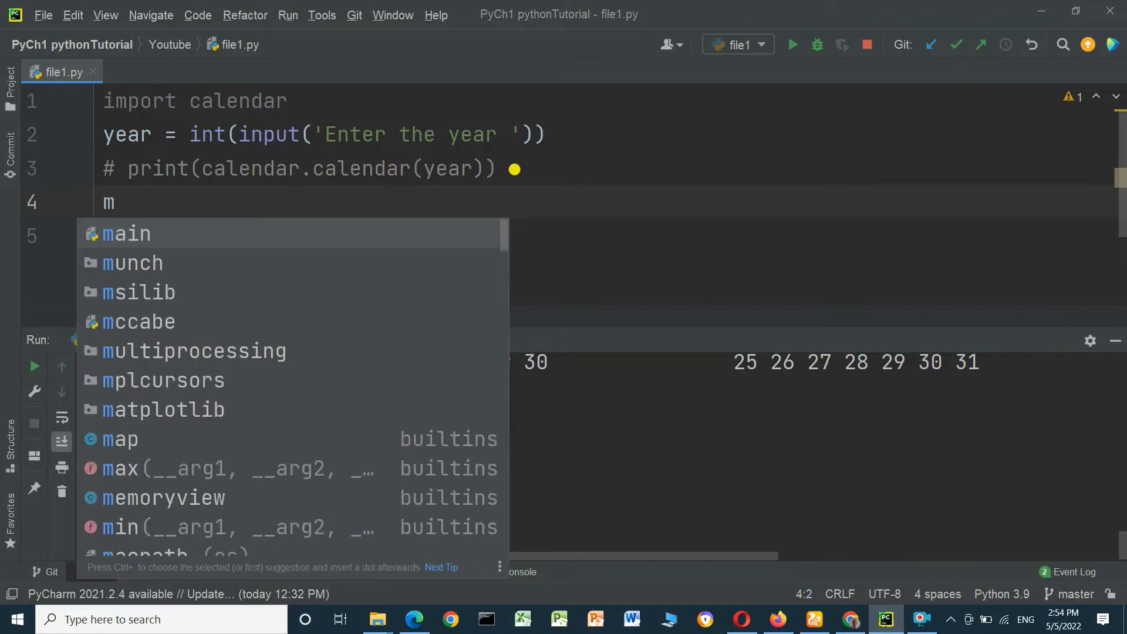
type("on")
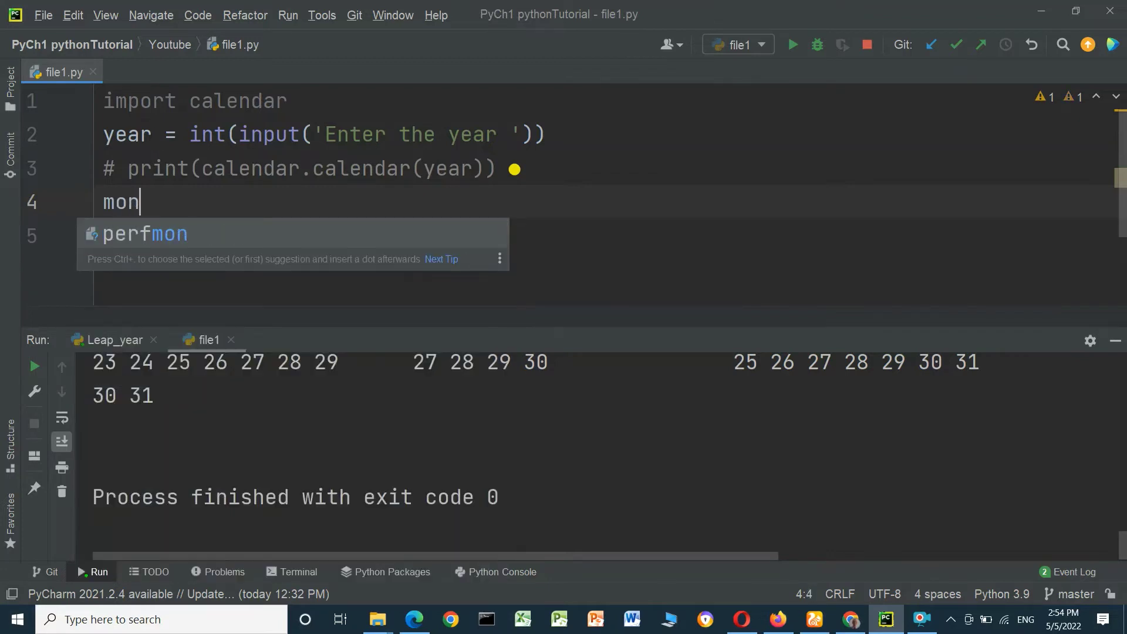
type("t")
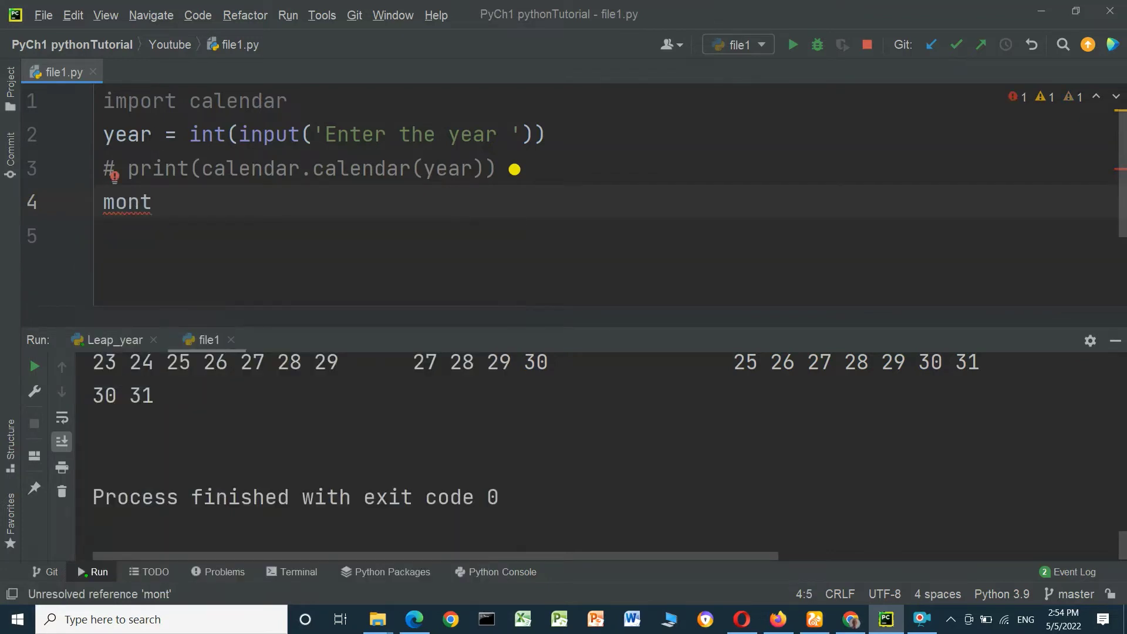
type("h ")
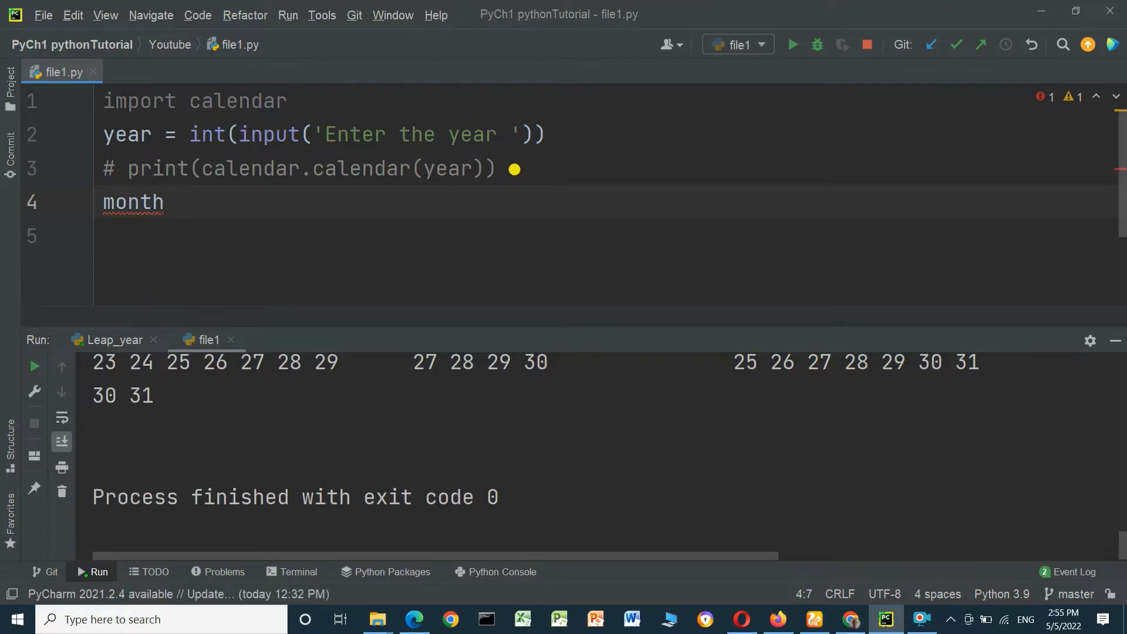
type("=")
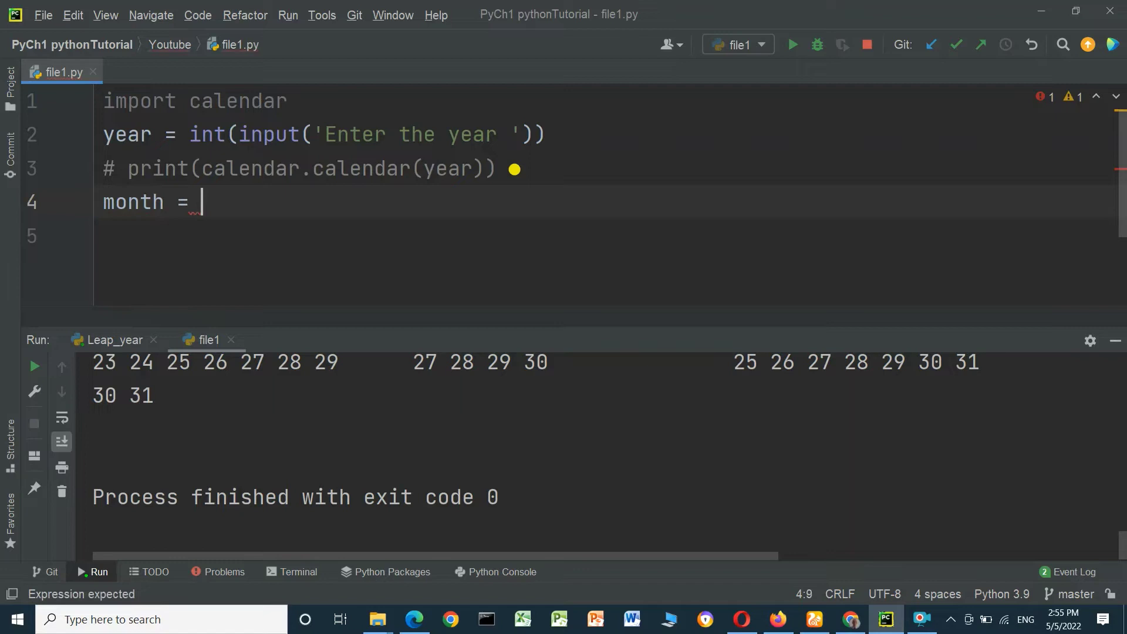
type(" int")
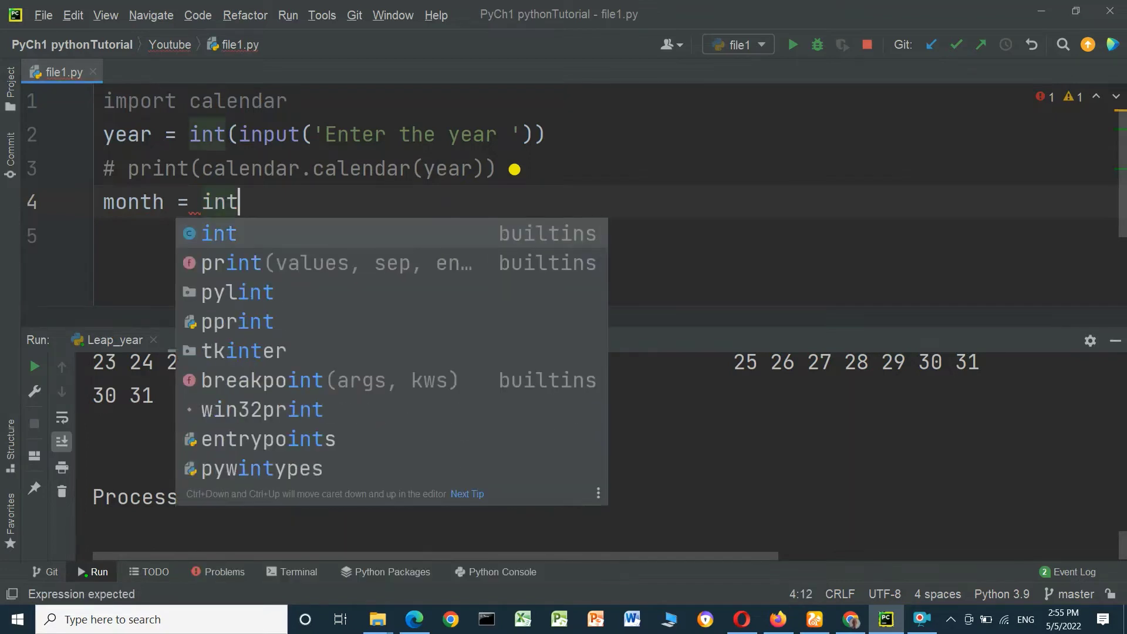
type("(")
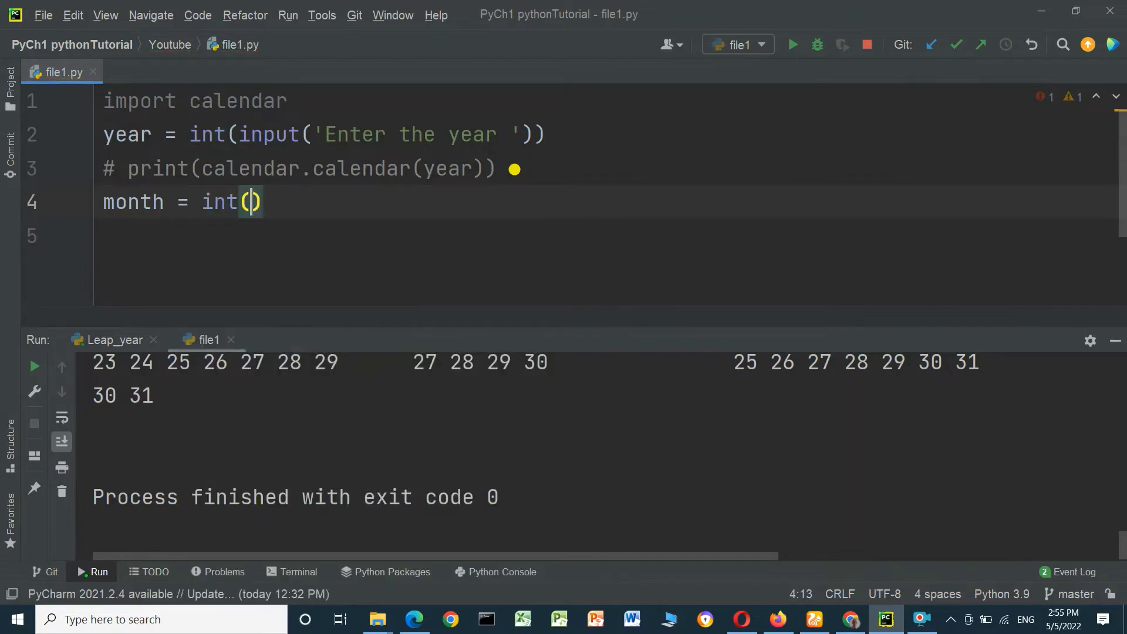
type("inp")
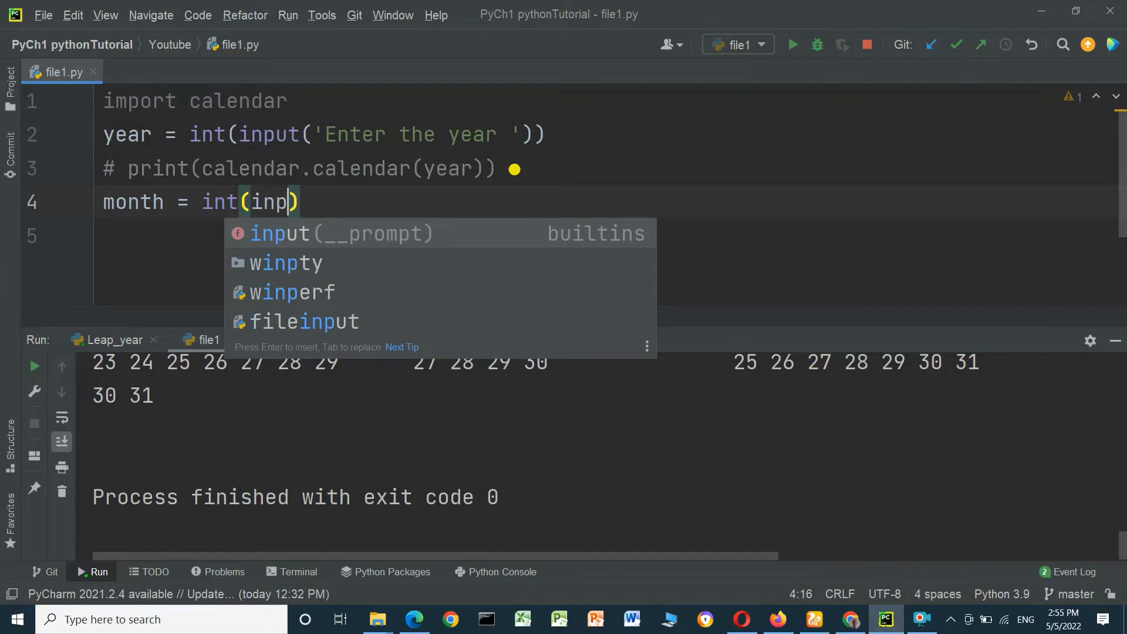
type("ut(")
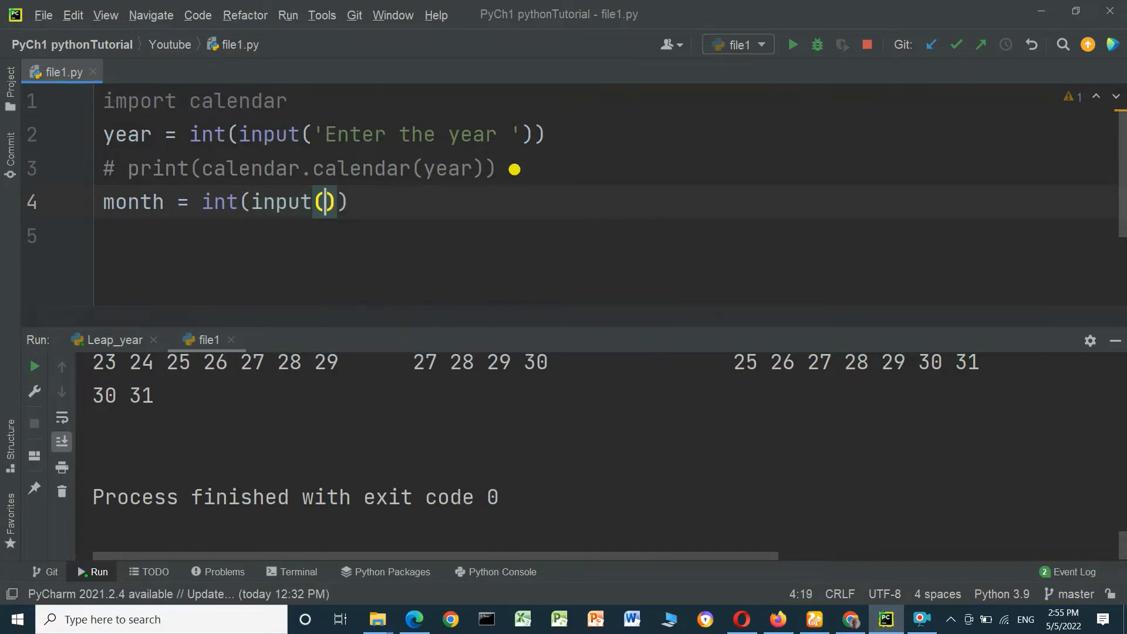
type("'")
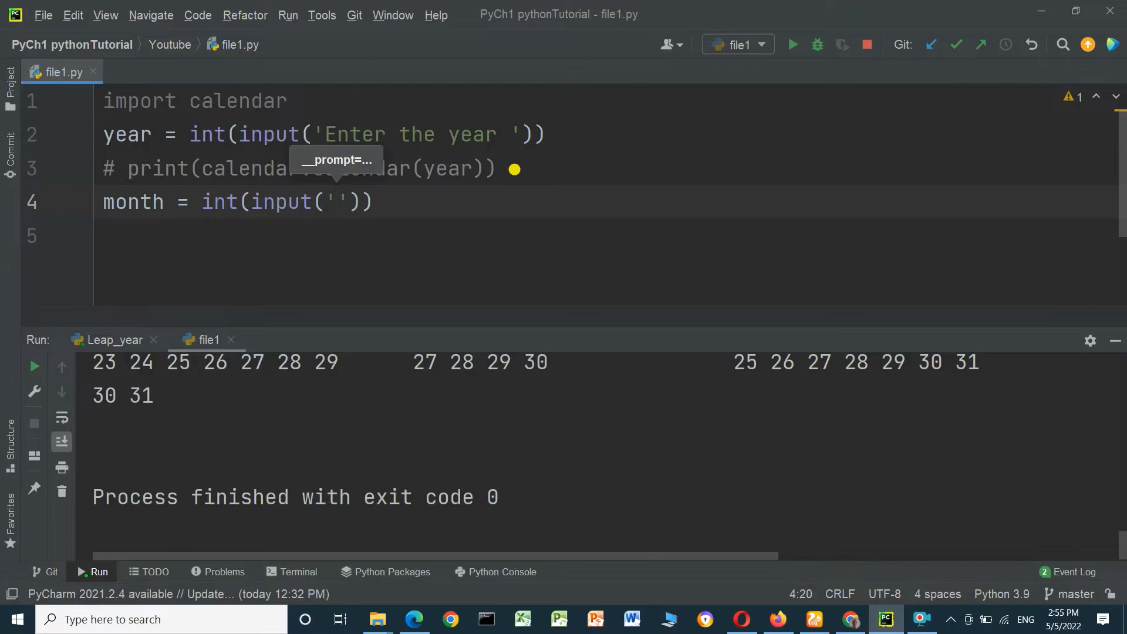
type("Th")
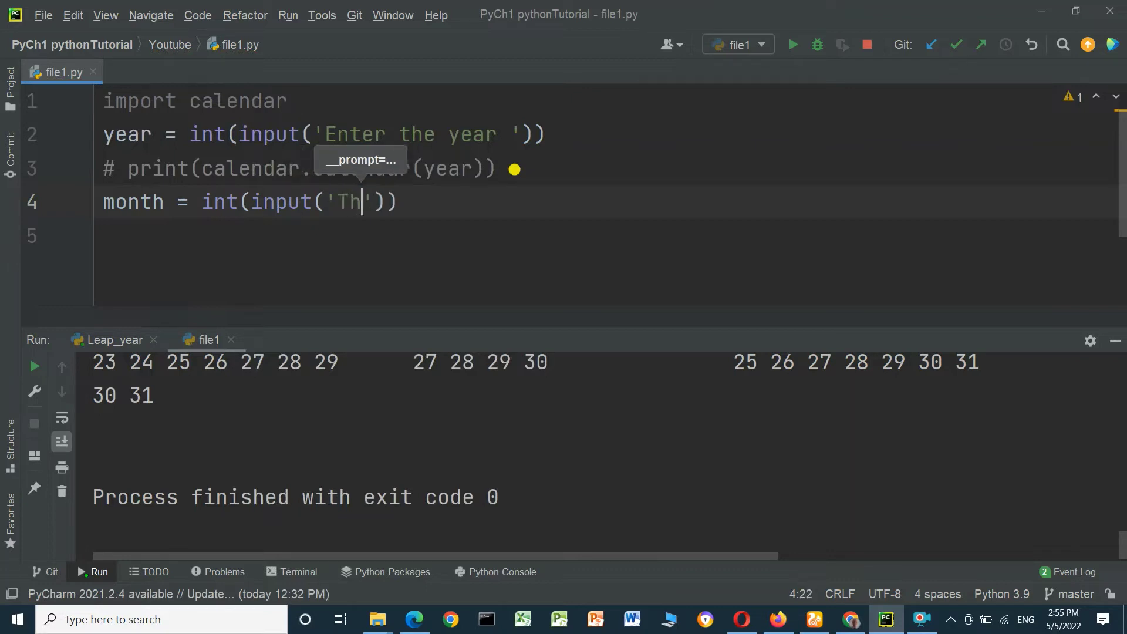
type("e num")
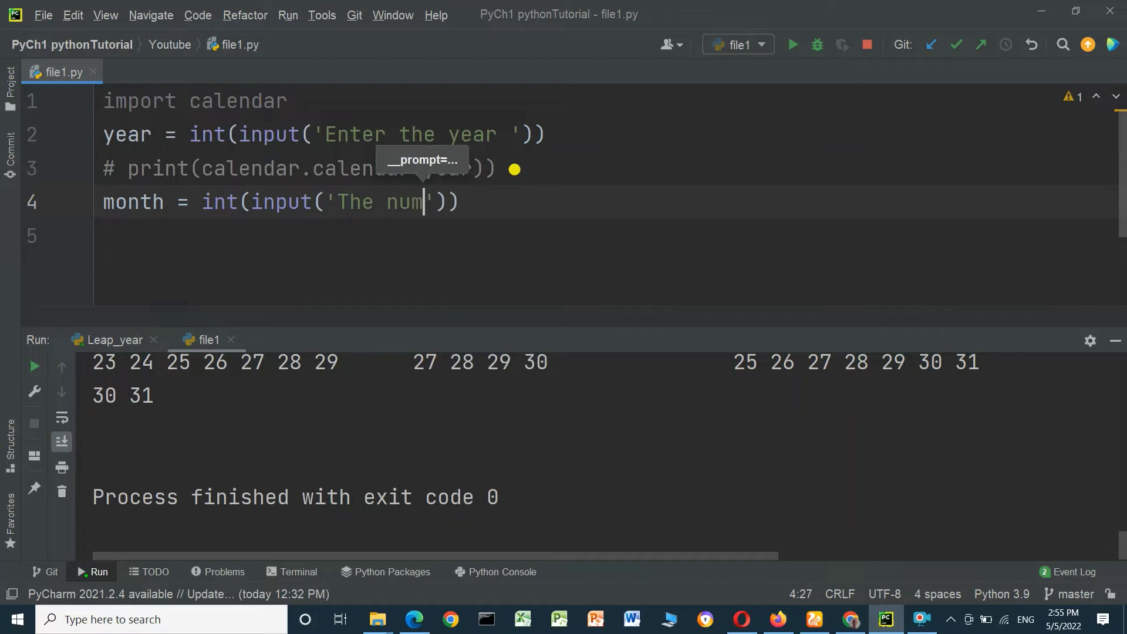
type("ber o")
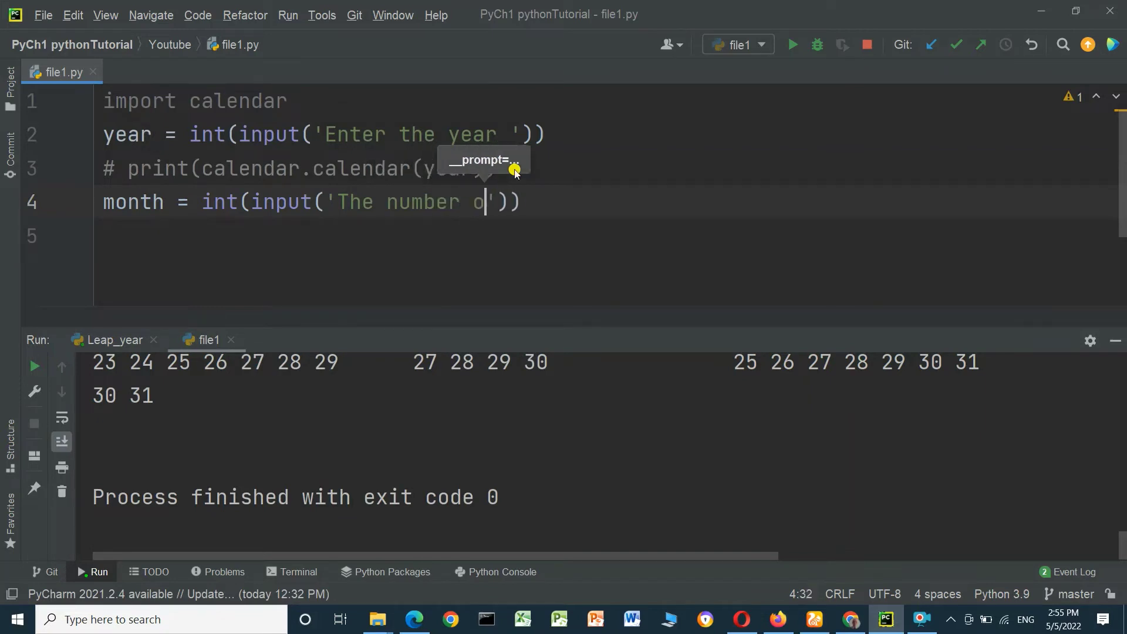
type("f mo")
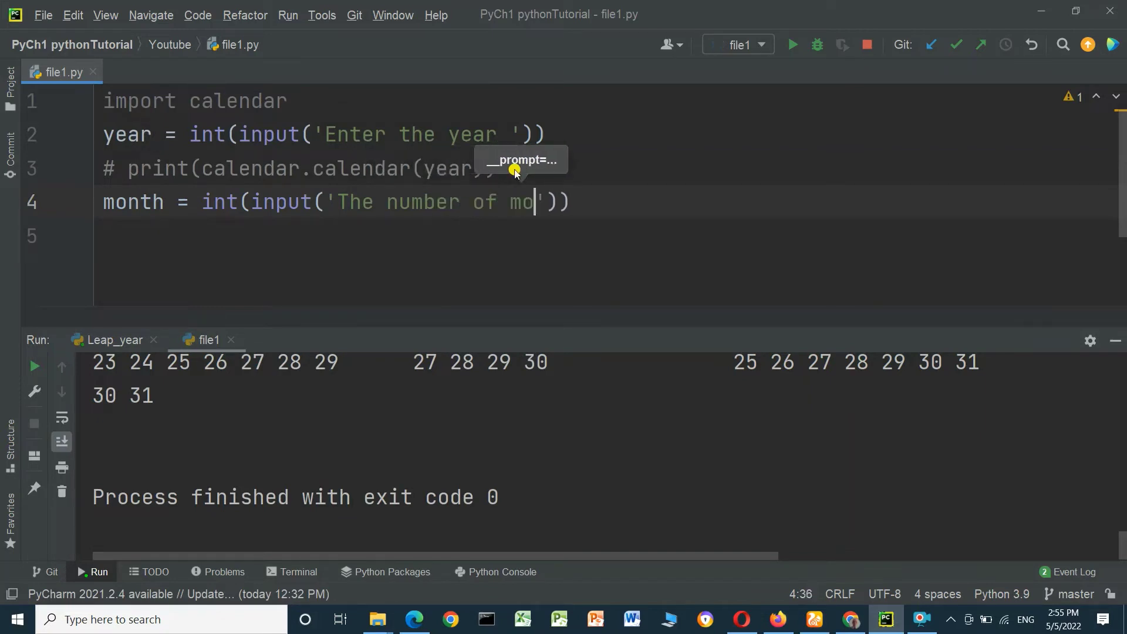
type("nth")
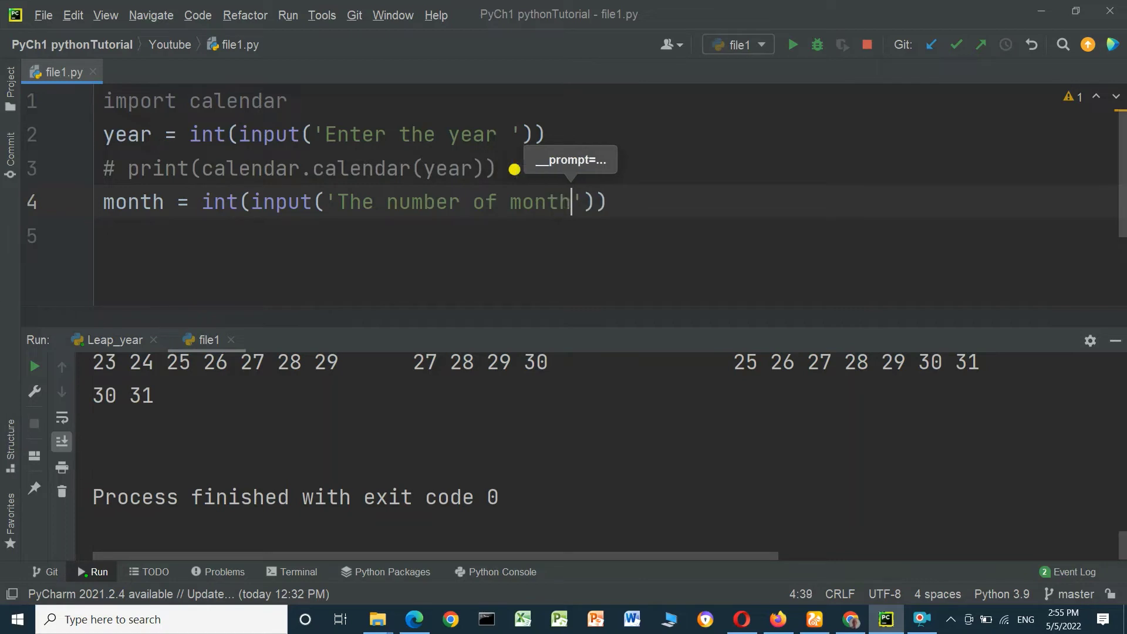
Step: Complete line 4 as month = int(input('The number of month'))
key("Right")
key("Right")
key("Right")
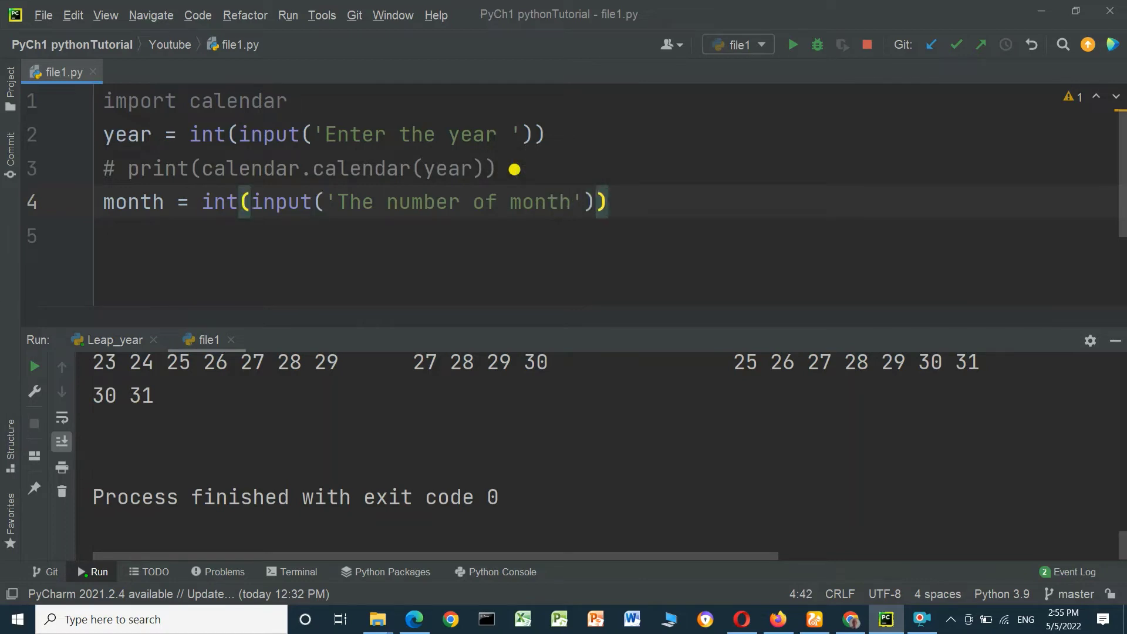
Step: Add line 5 as print(calendar.month(year)) using print, calendar and month completions
key("Return")
type("pr")
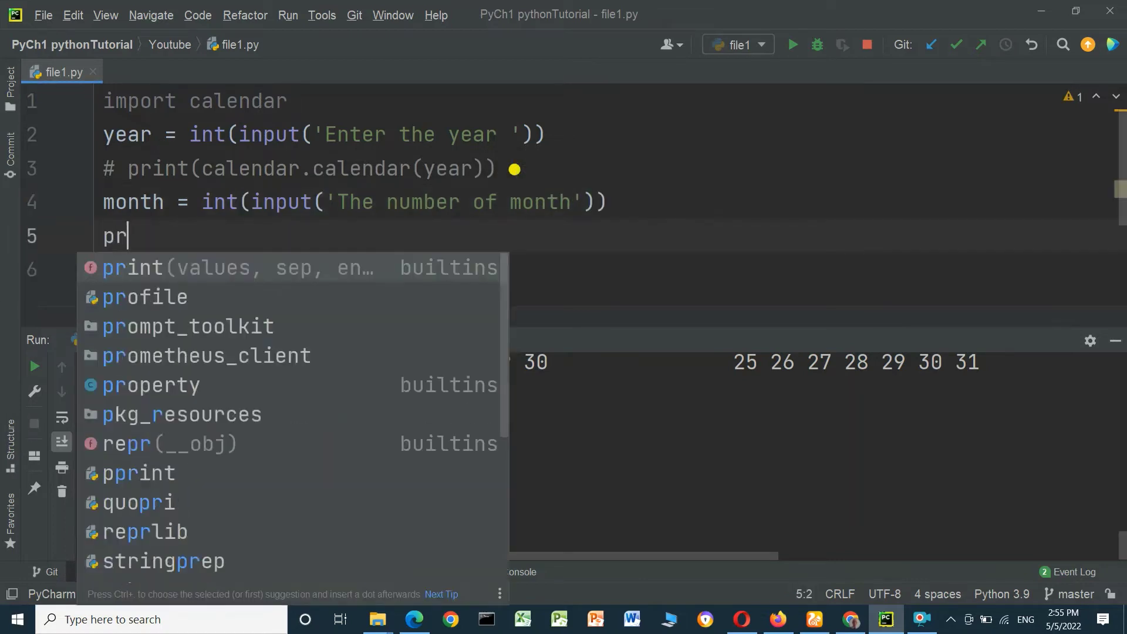
type("in")
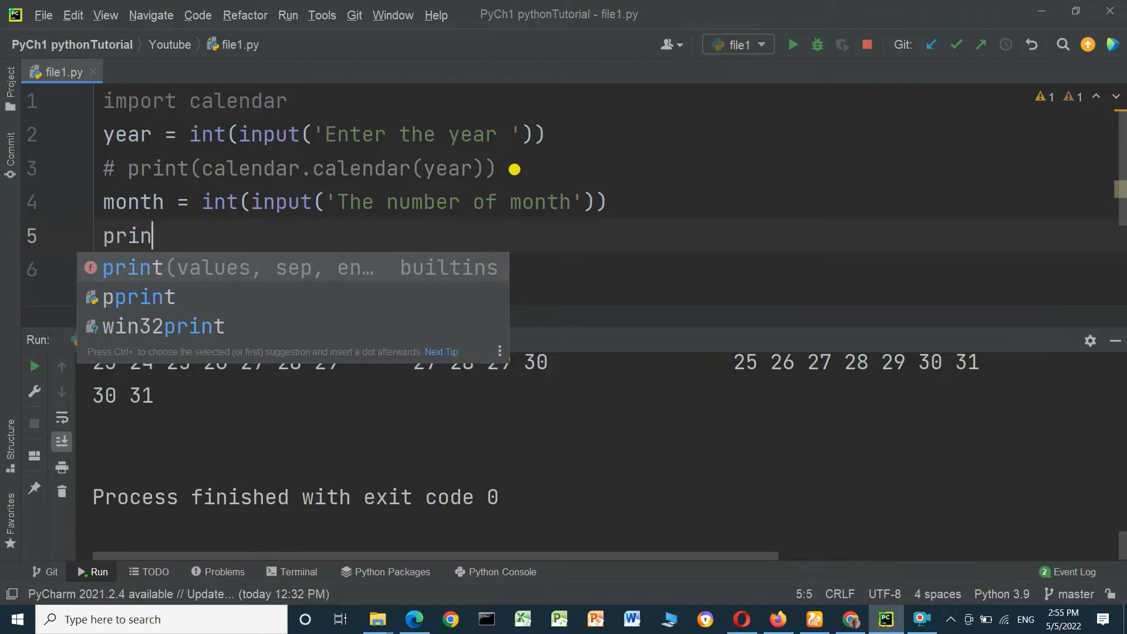
key("Return")
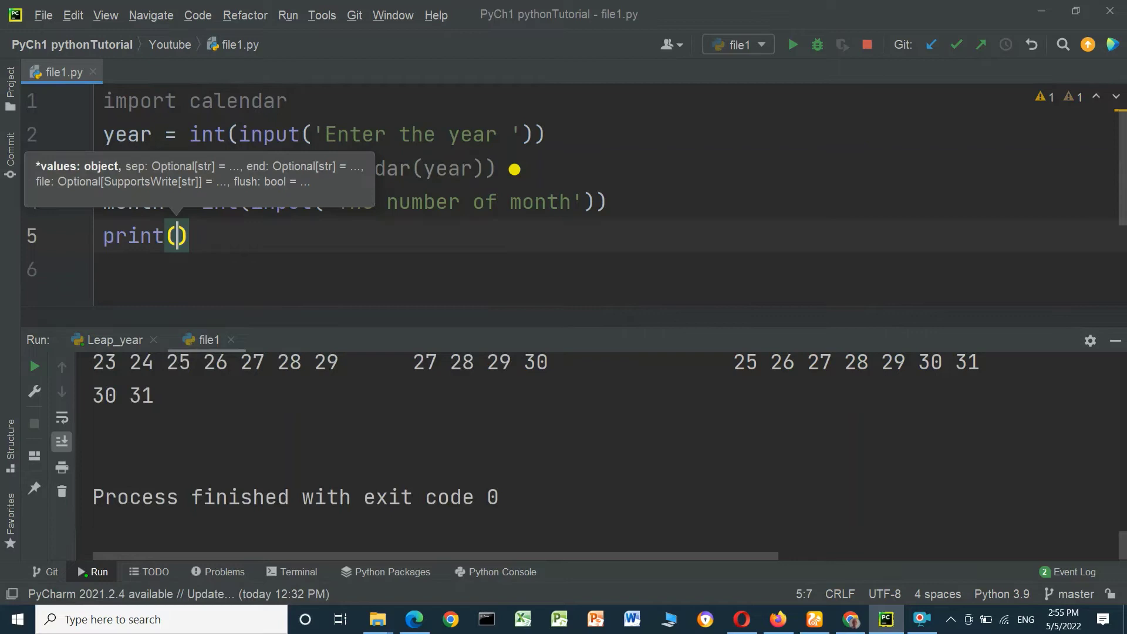
type("cal")
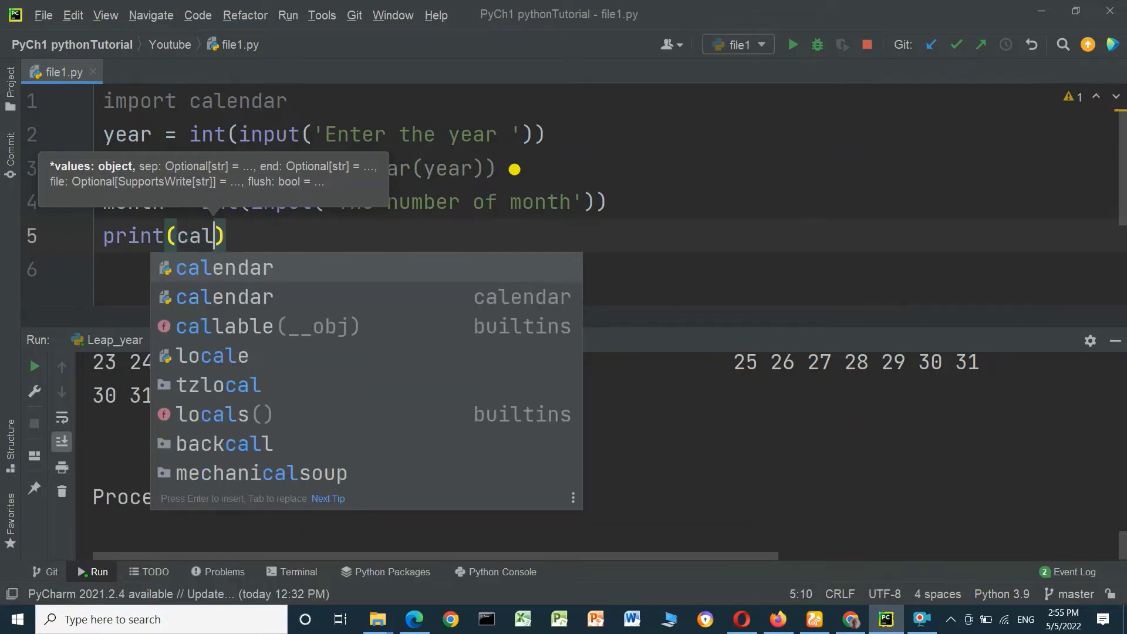
key("Return")
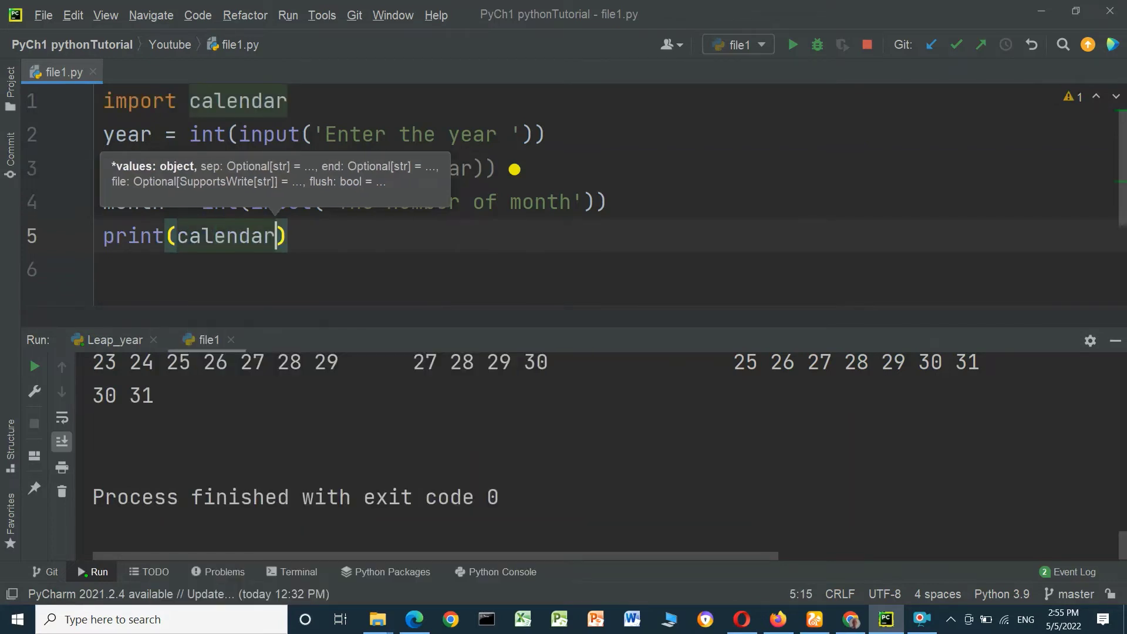
type(".")
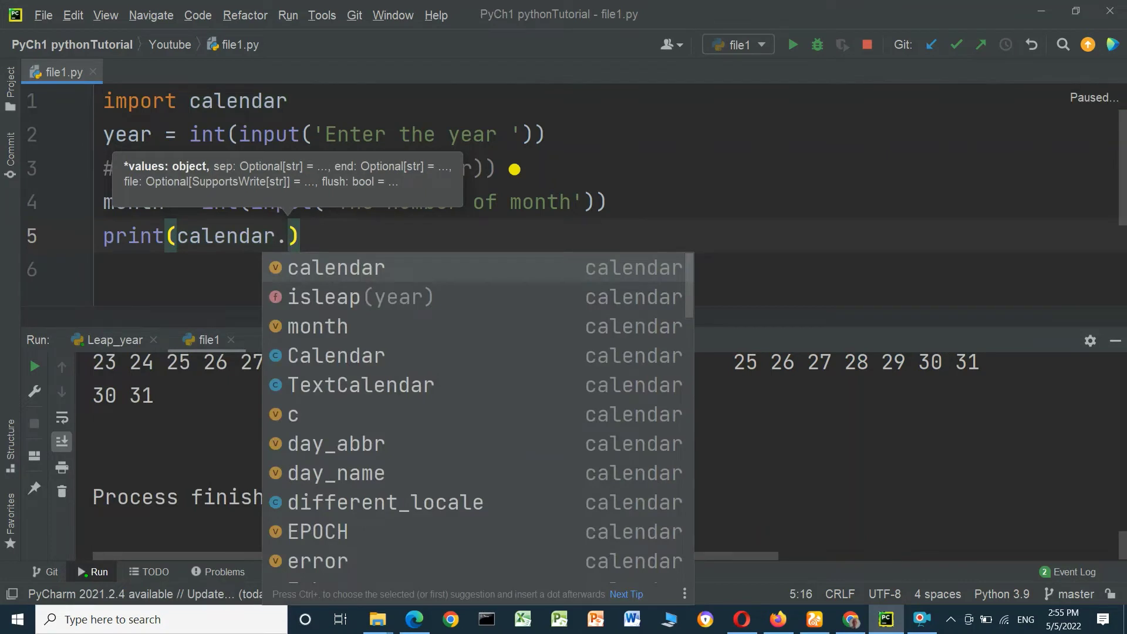
type("mont")
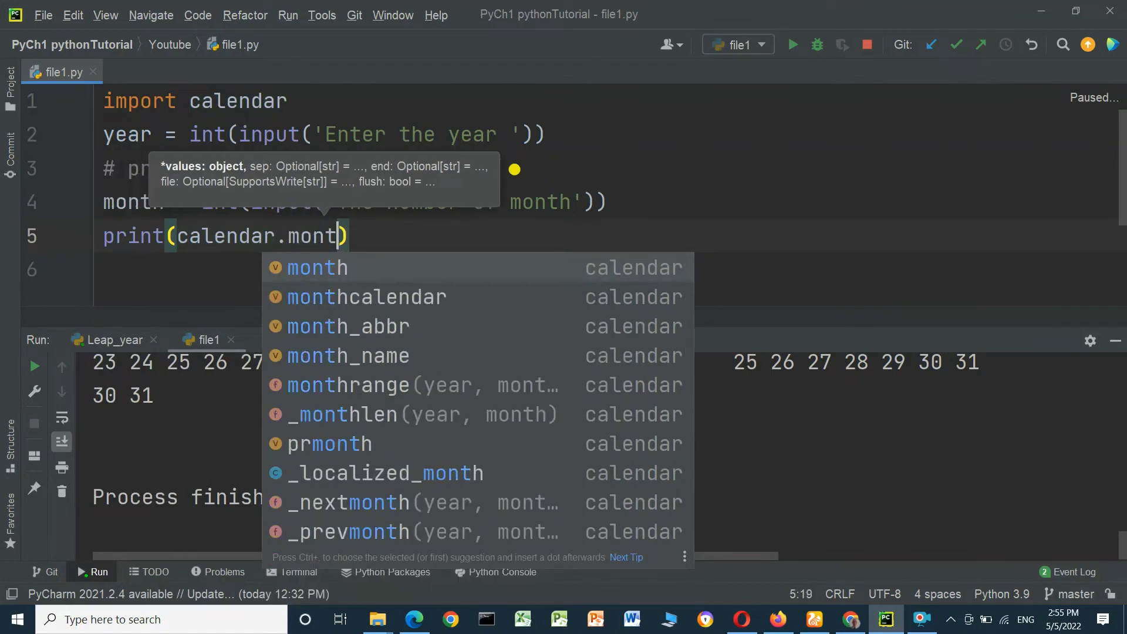
type("h")
key("Return")
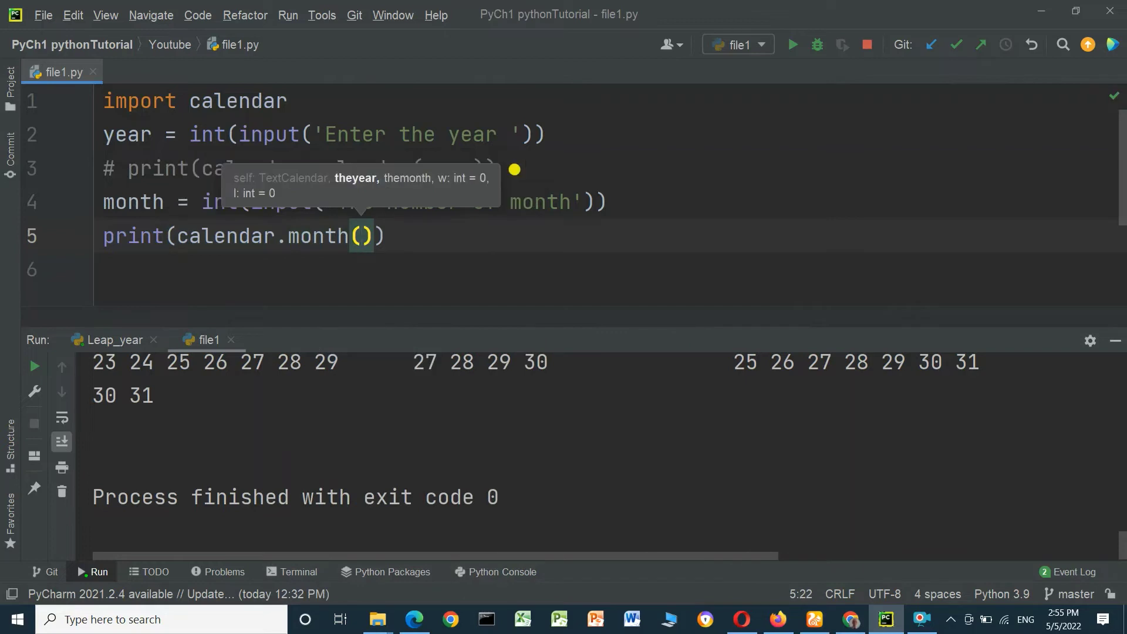
type("year")
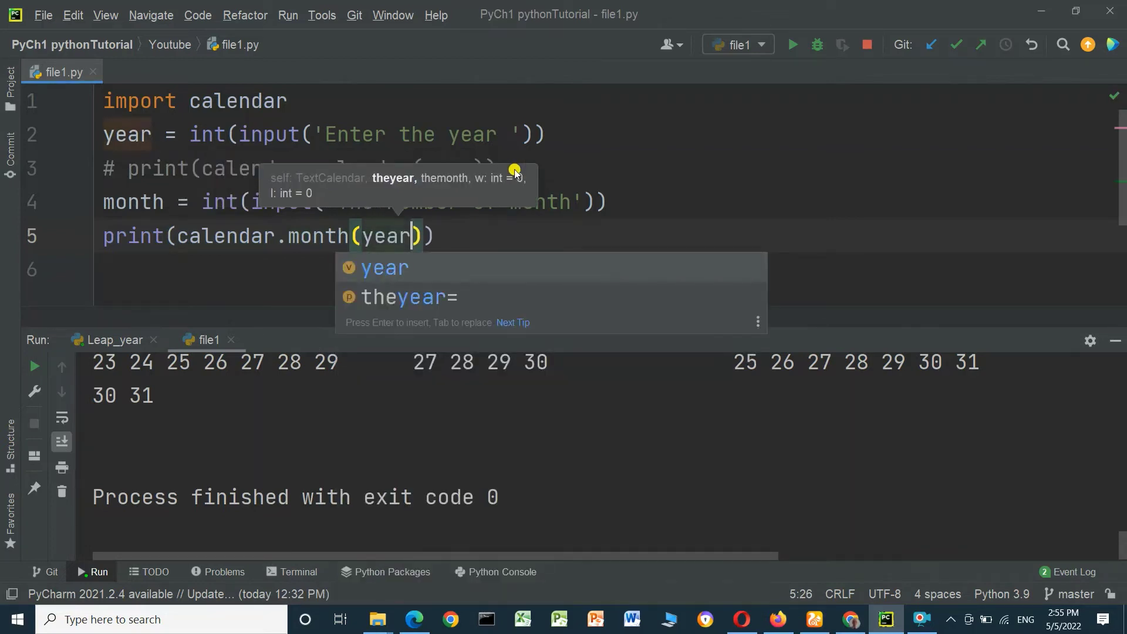
type(",")
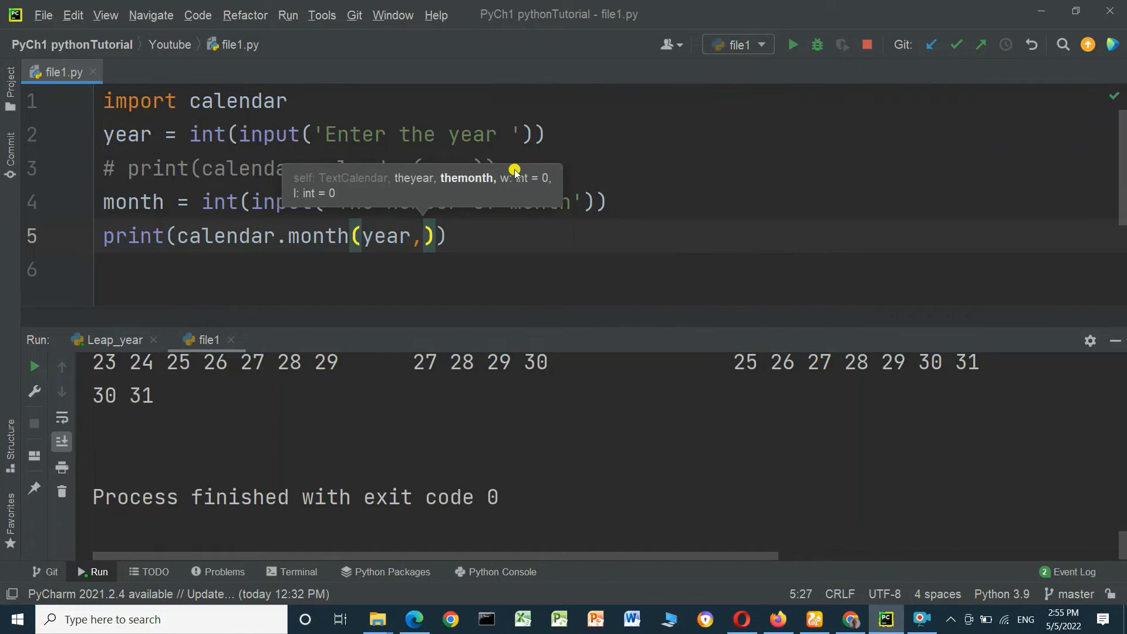
type(" m")
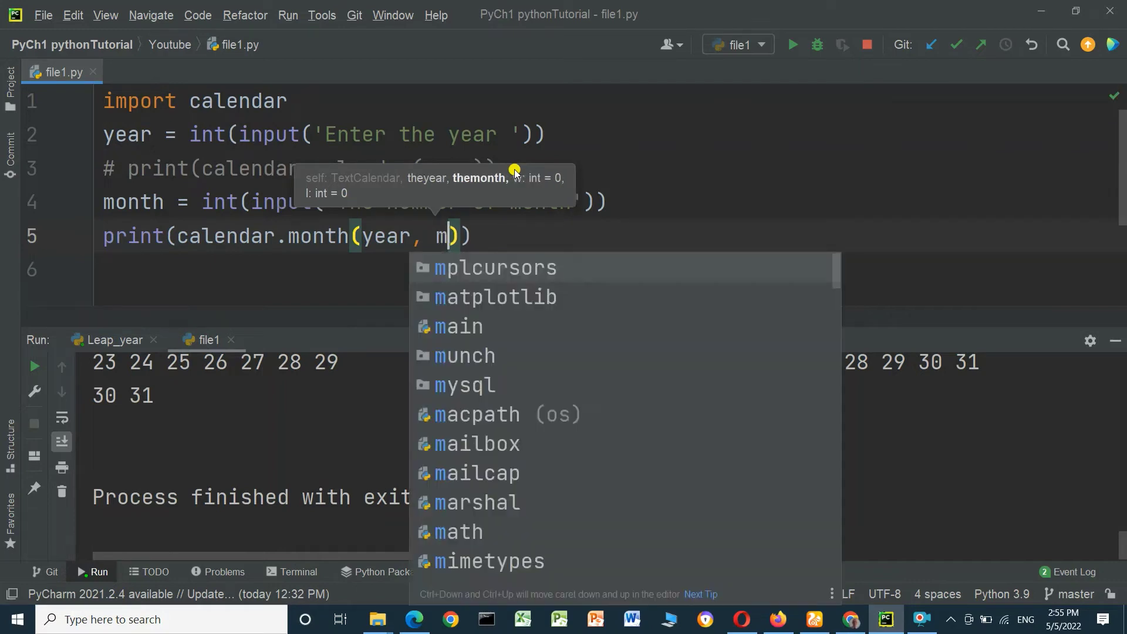
type("onth")
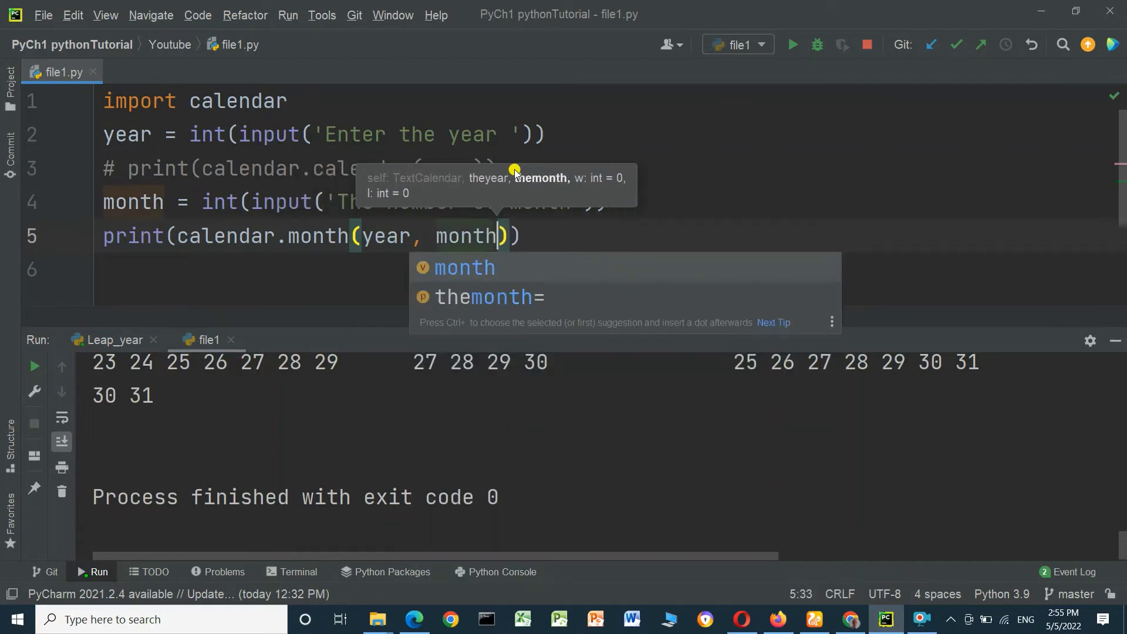
Step: Run the script with inputs 2000 and 2, and highlight 29 as February's last day
left_click(736, 230)
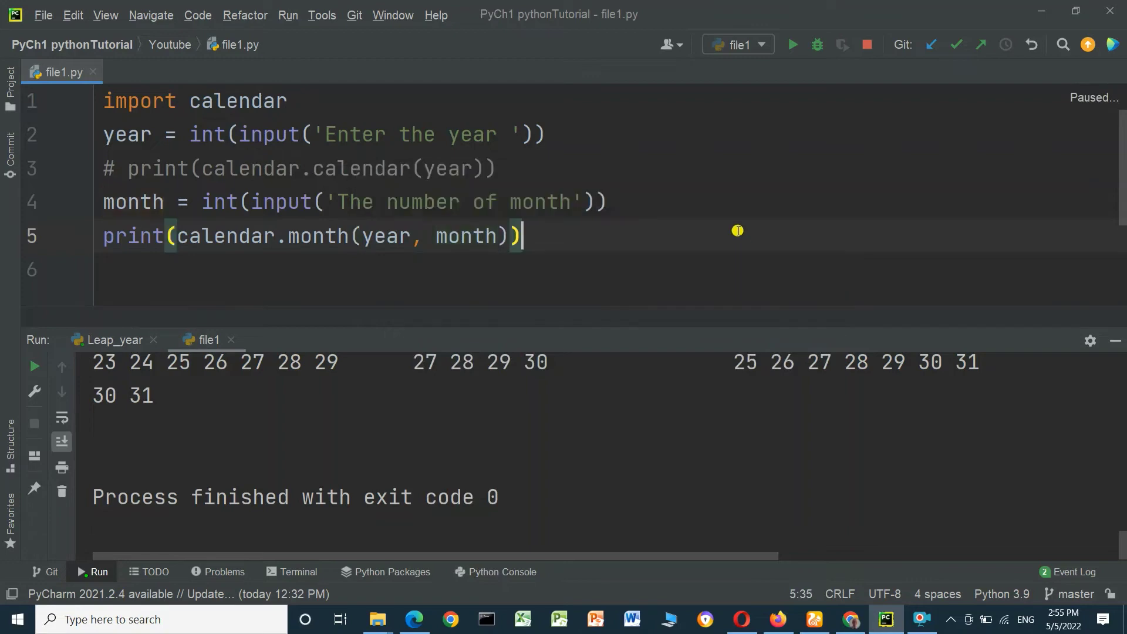
left_click(793, 44)
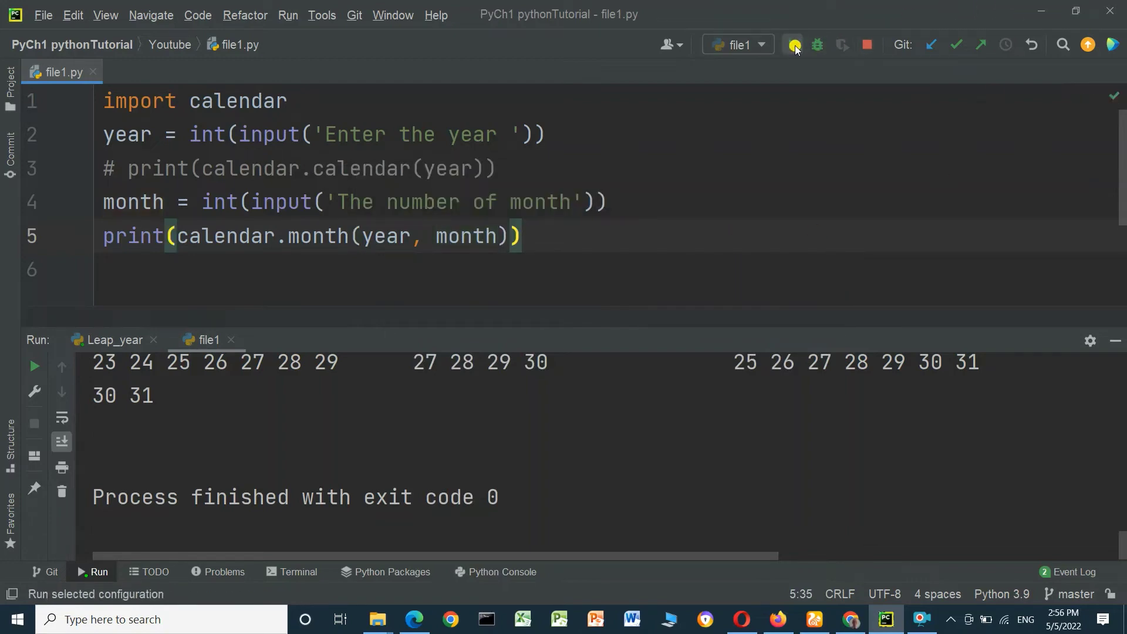
left_click(493, 408)
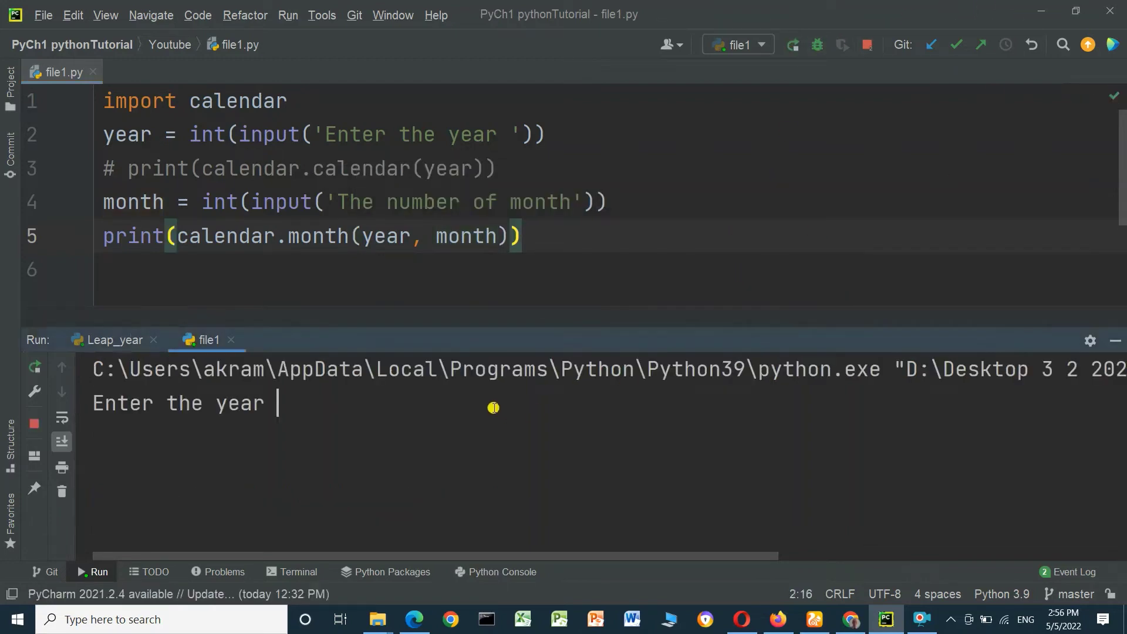
type("2")
type("000")
key("Return")
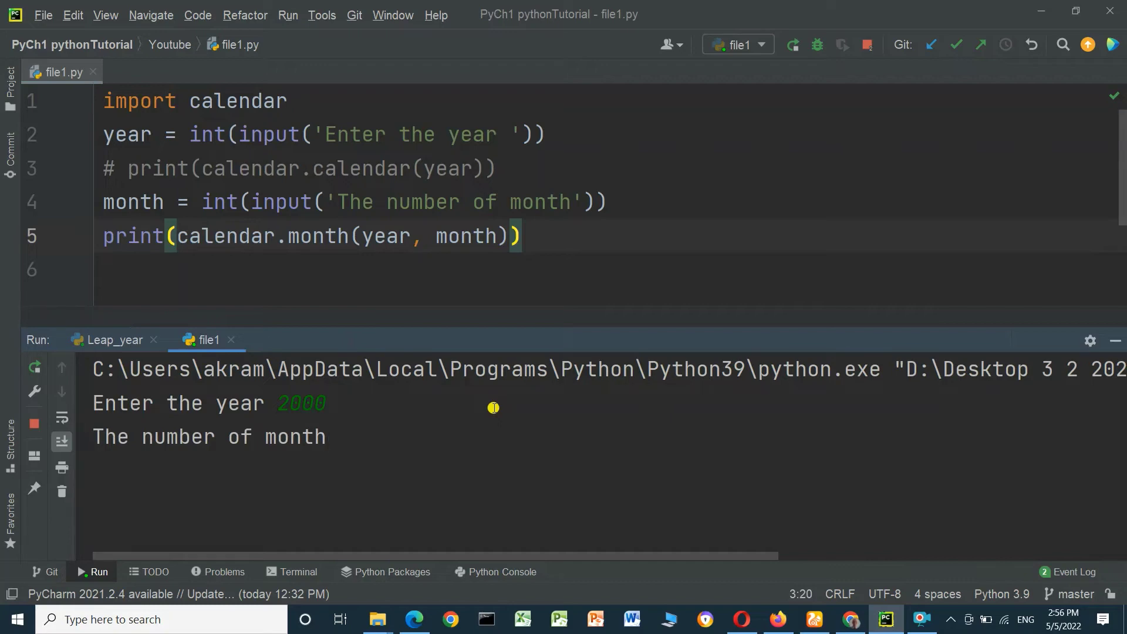
type("2")
key("Return")
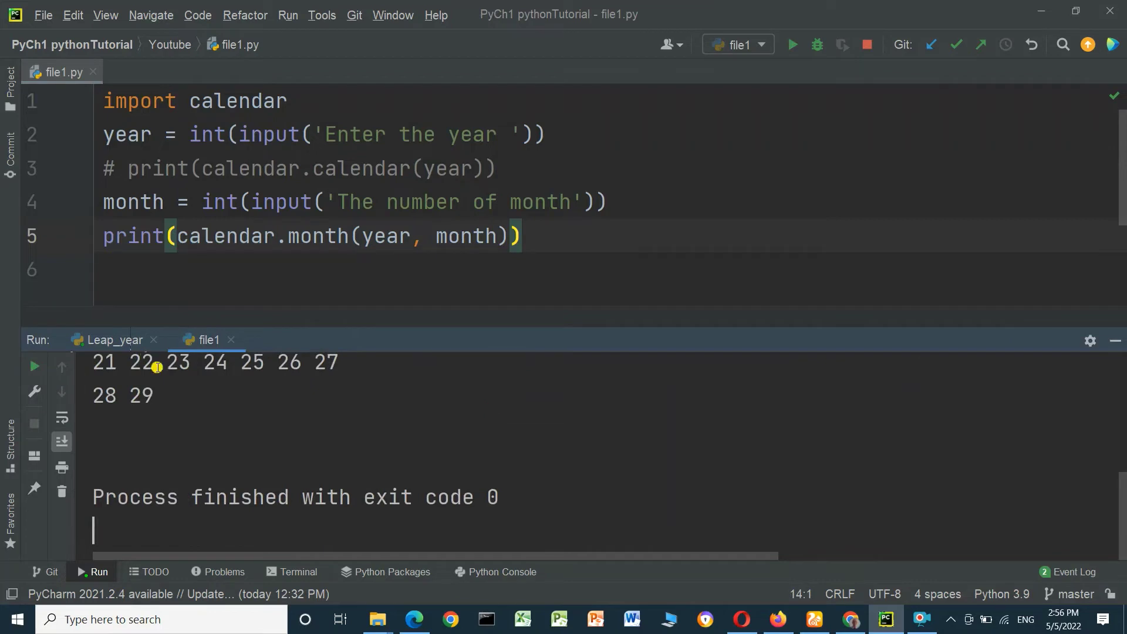
scroll(351, 426, "up", 2)
scroll(351, 426, "up", 3)
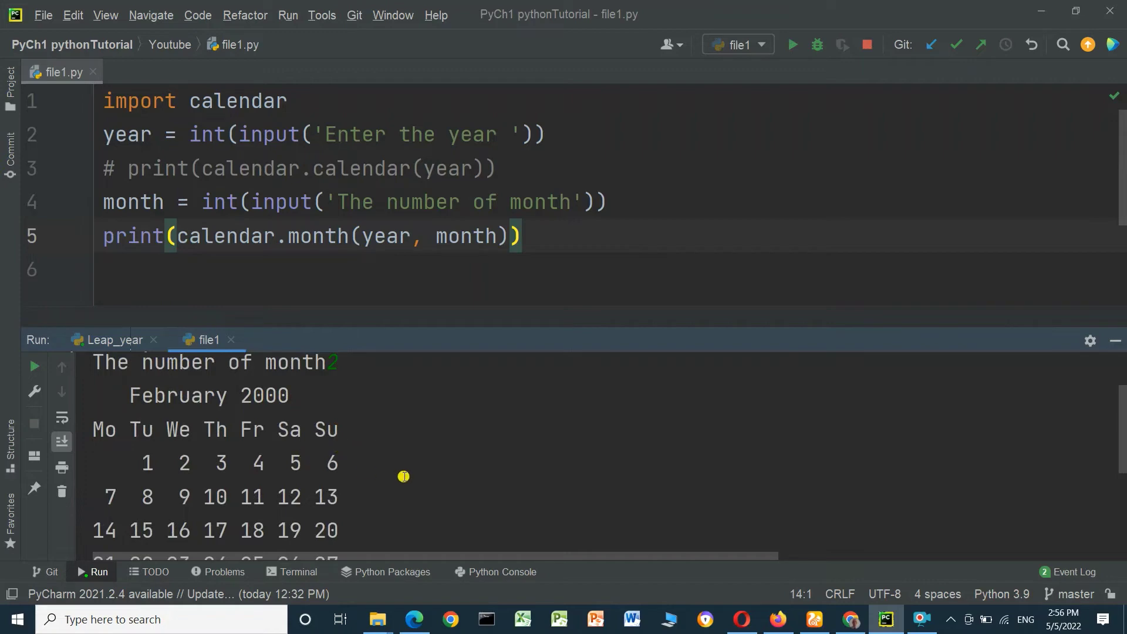
scroll(403, 477, "down", 2)
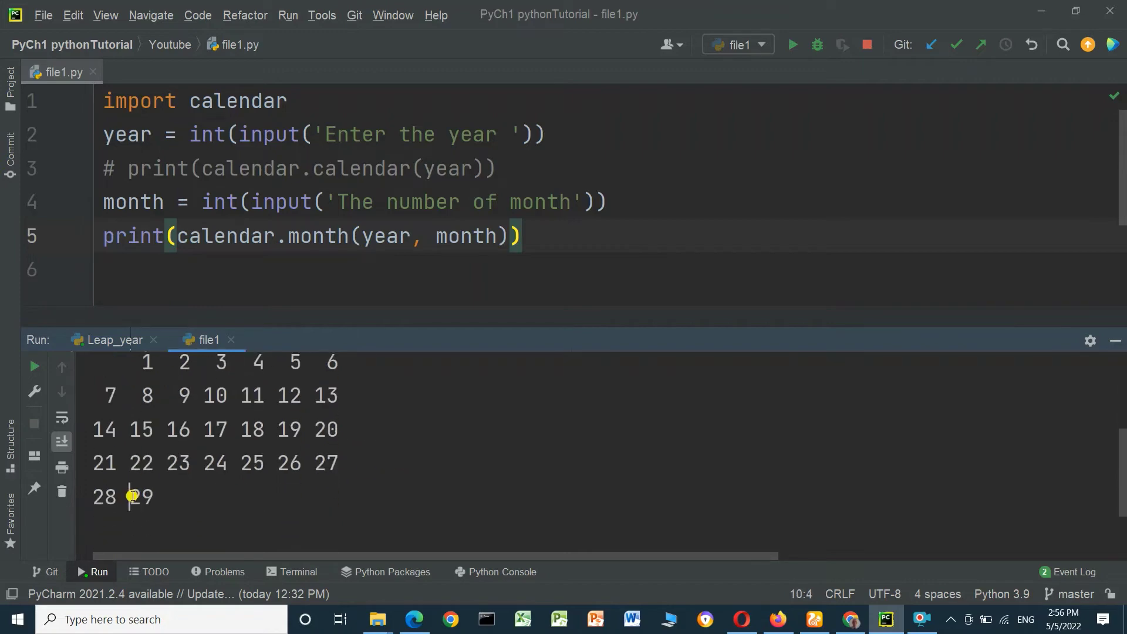
left_click_drag(129, 496, 150, 495)
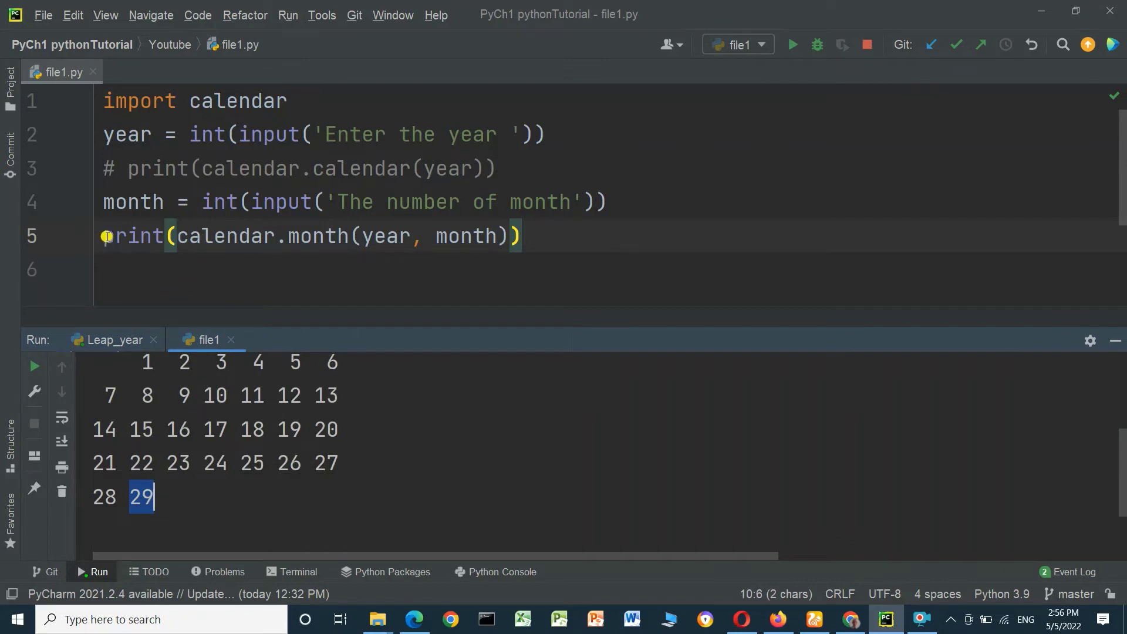
Step: Put # before the year input on line 2 and the month print on line 5, then add an empty line 6
left_click(106, 237)
mouse_move(132, 237)
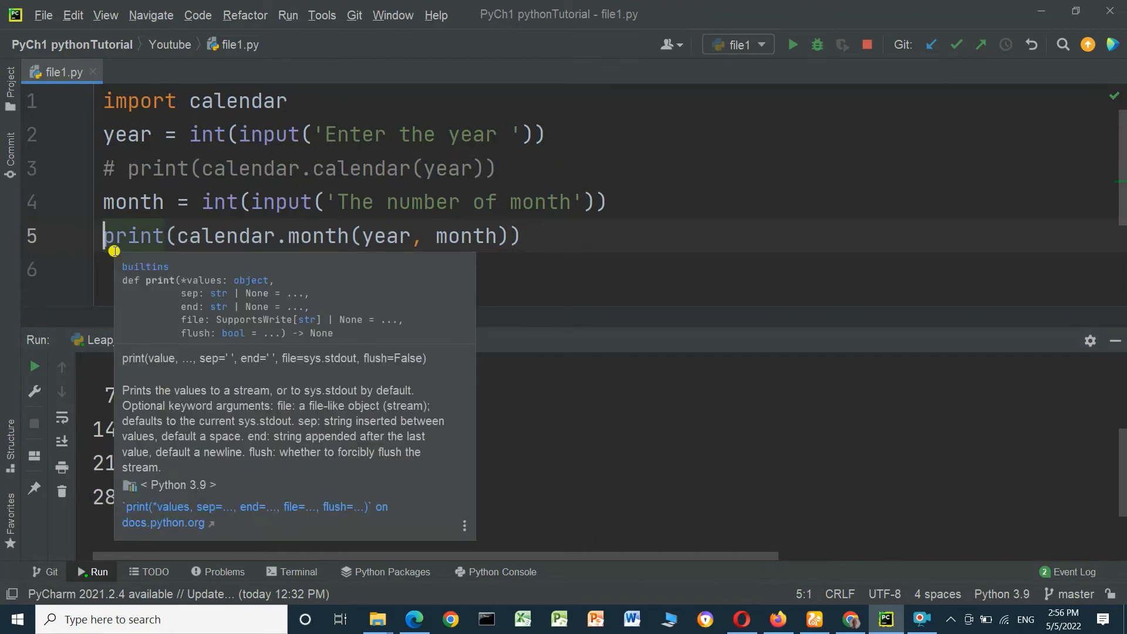
type("#")
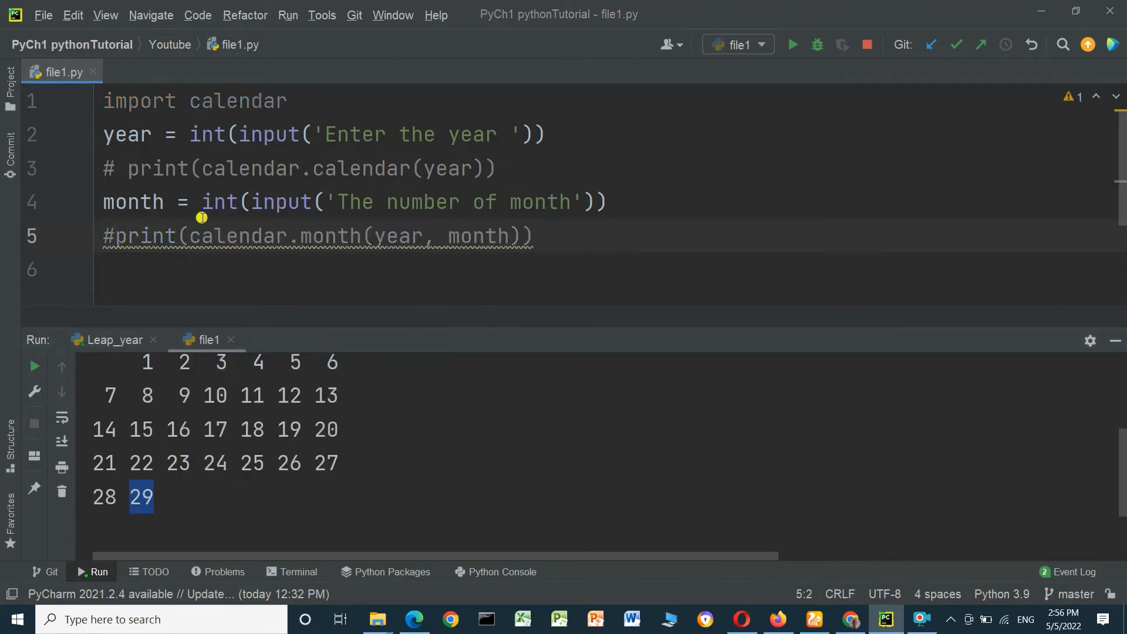
left_click(107, 135)
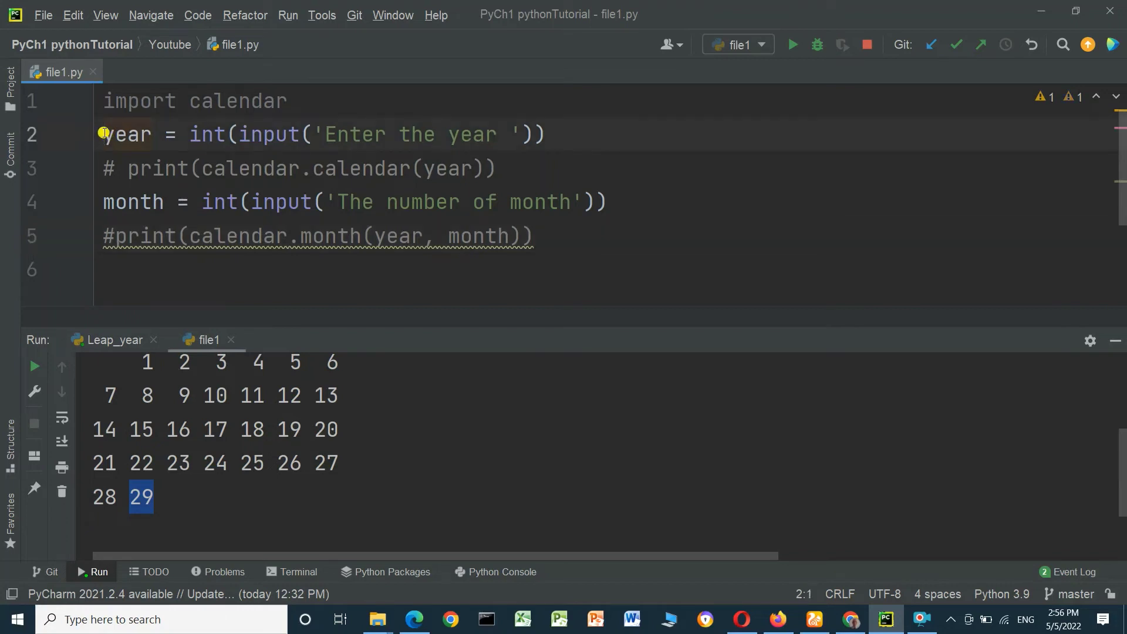
type("#")
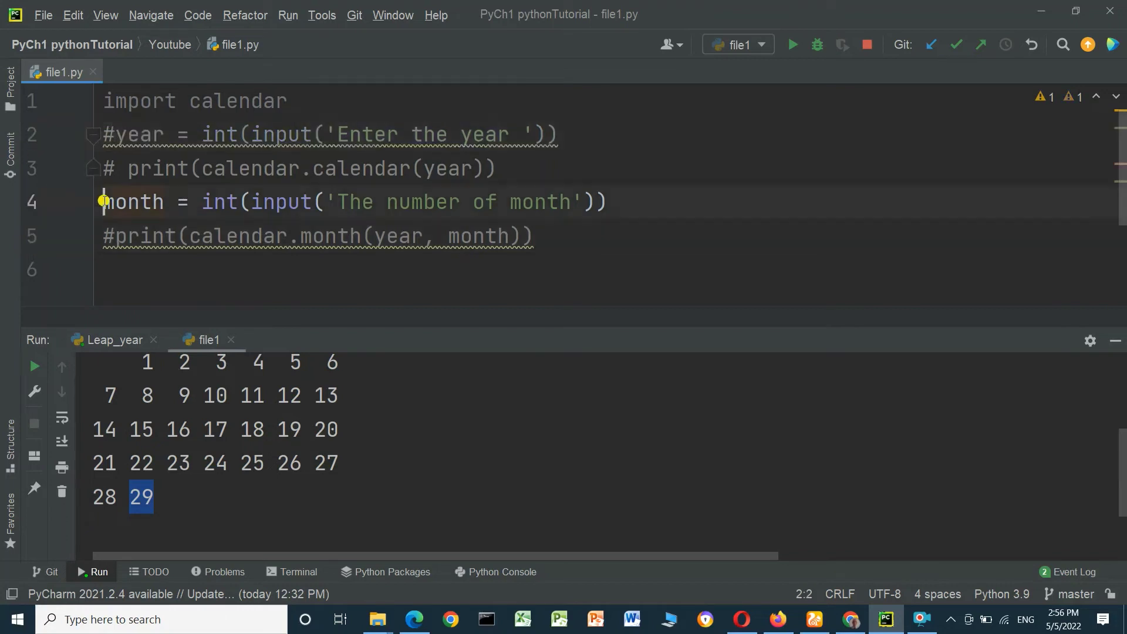
type("#")
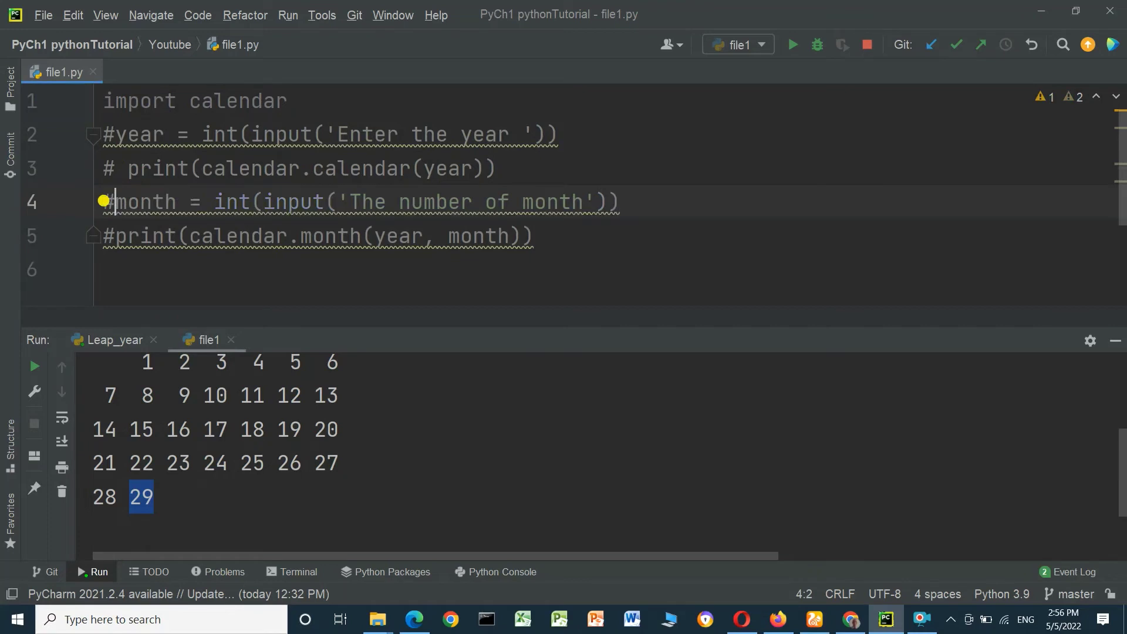
left_click(548, 239)
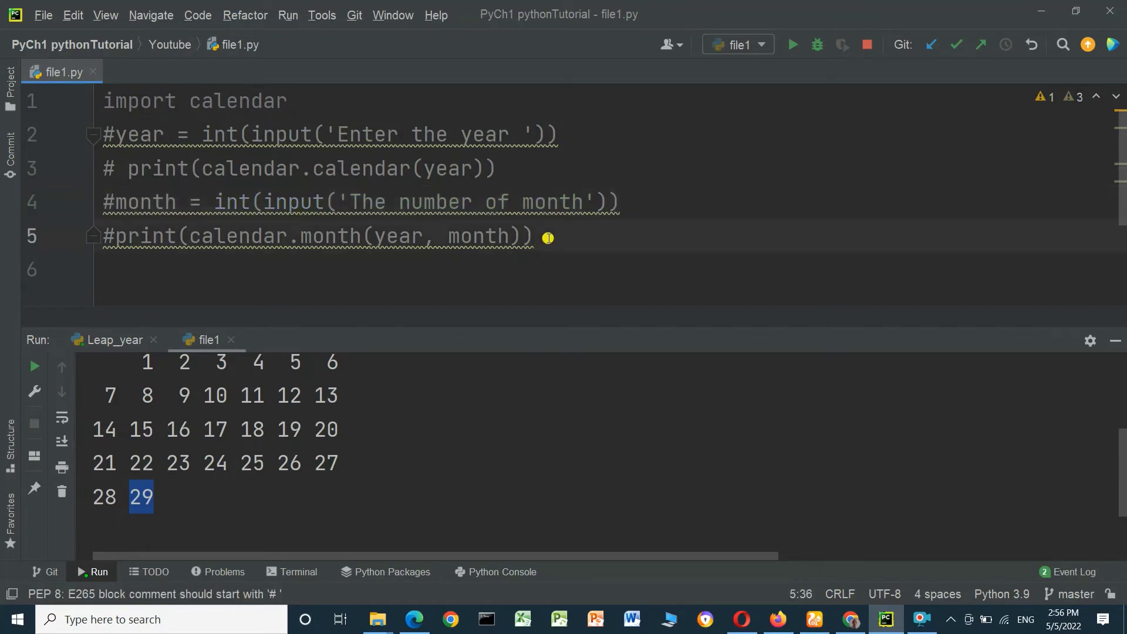
key("Return")
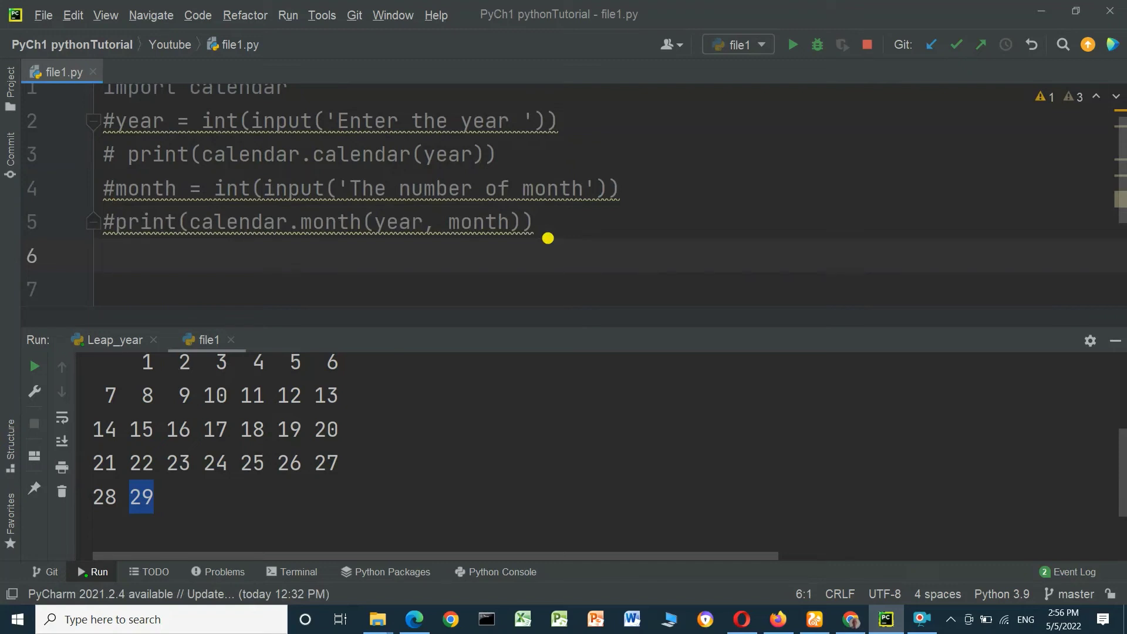
type("p")
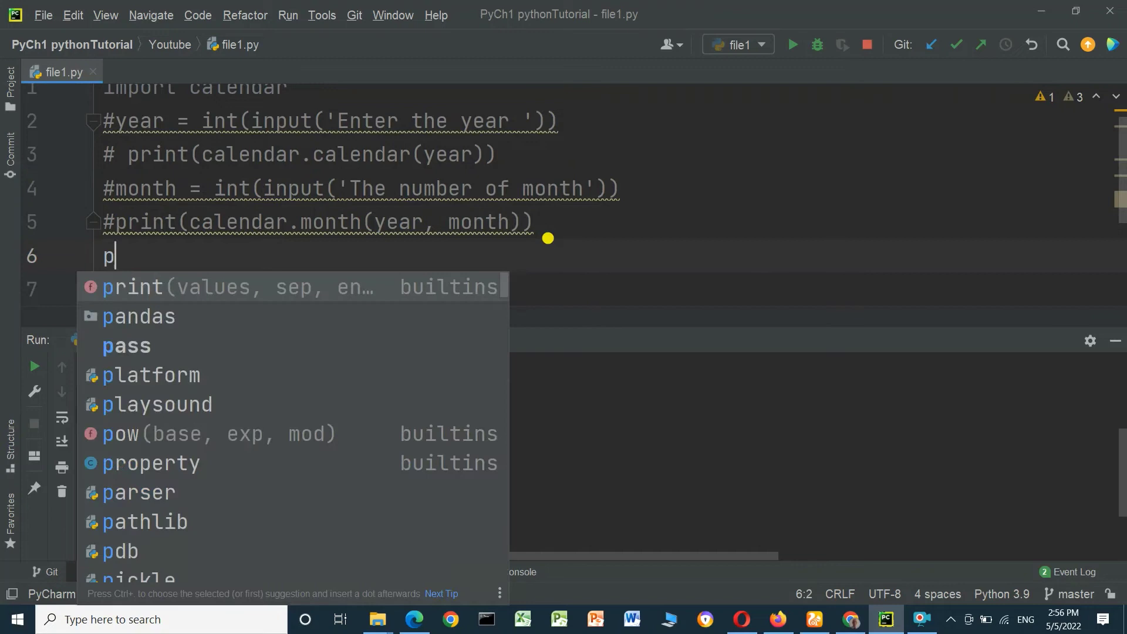
type("rint")
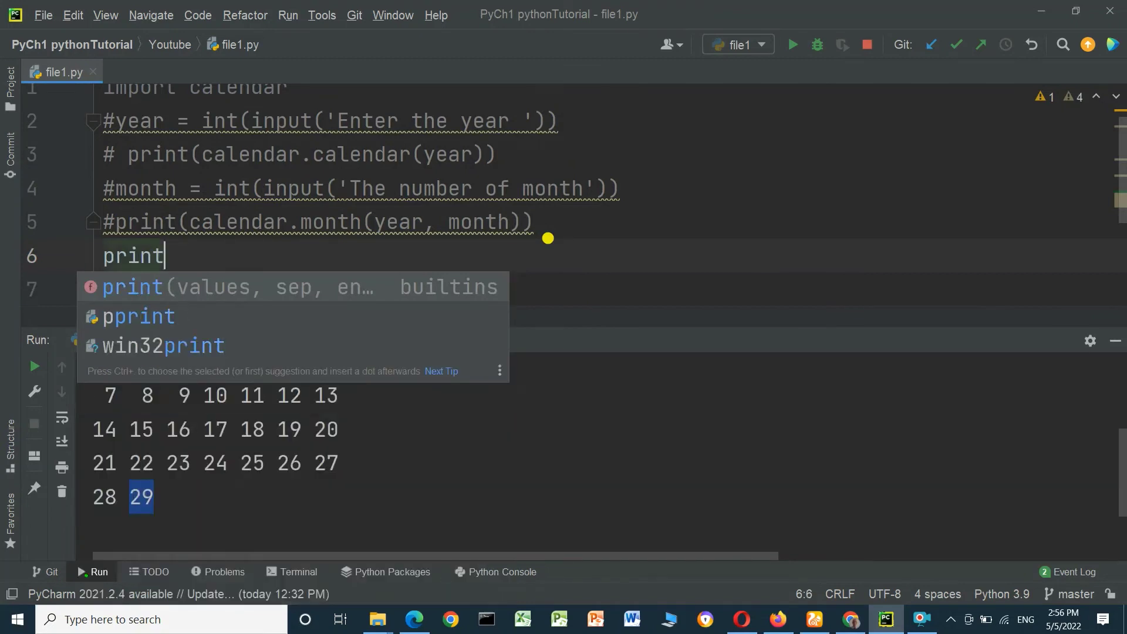
type("(")
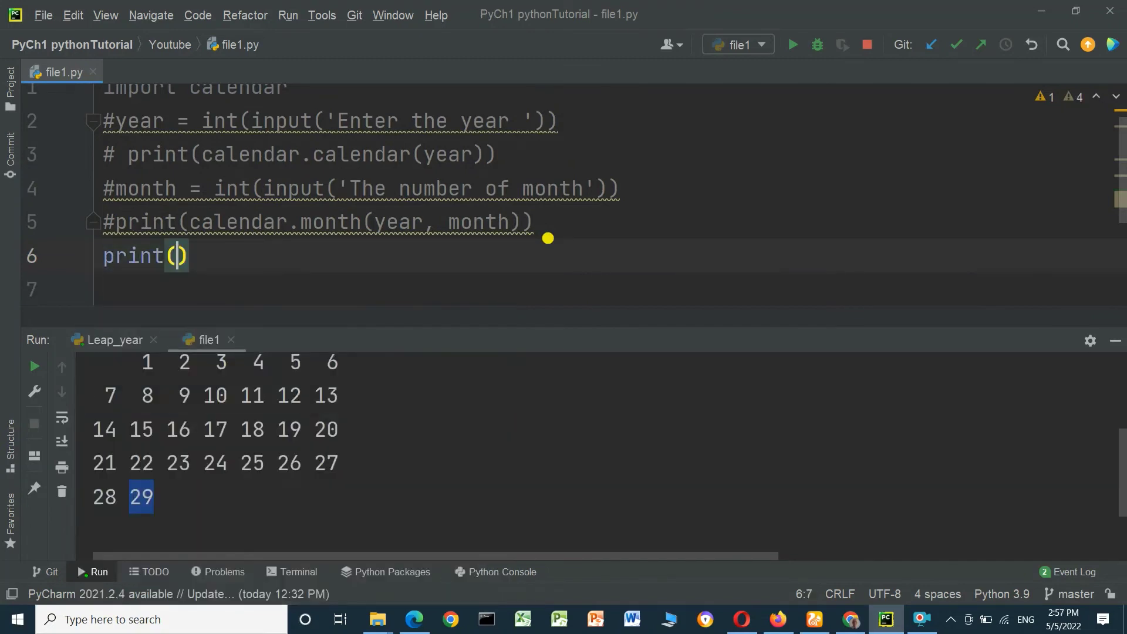
type("ca")
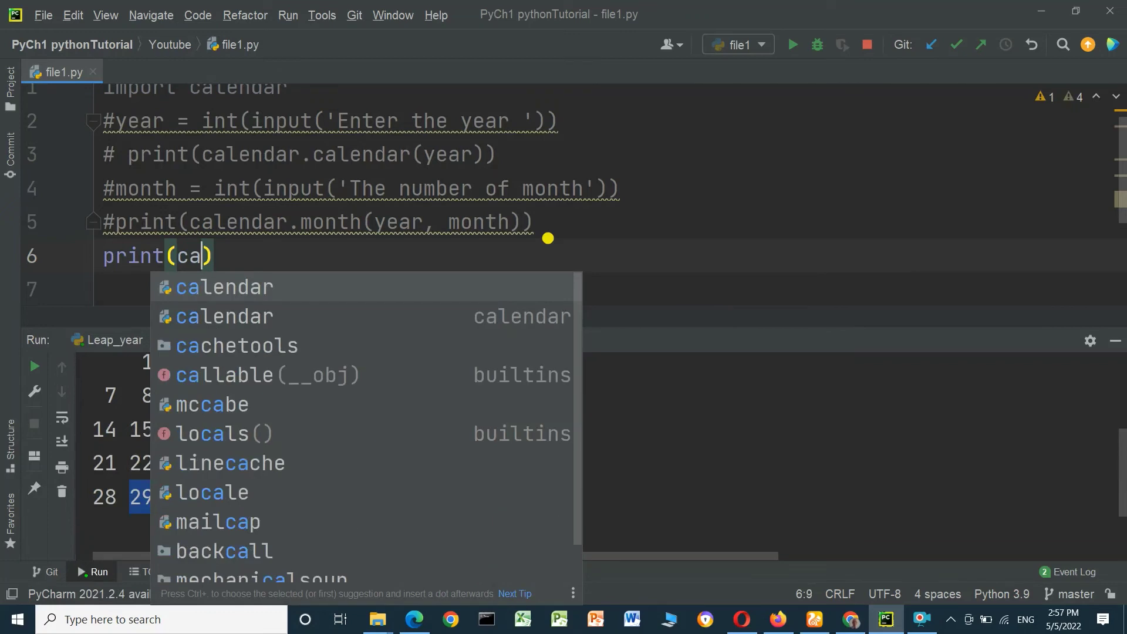
Step: Write print(calendar.leapdays(2000, 2010)) on line 6 using autocomplete, fixing a mistyped year digit
key("Return")
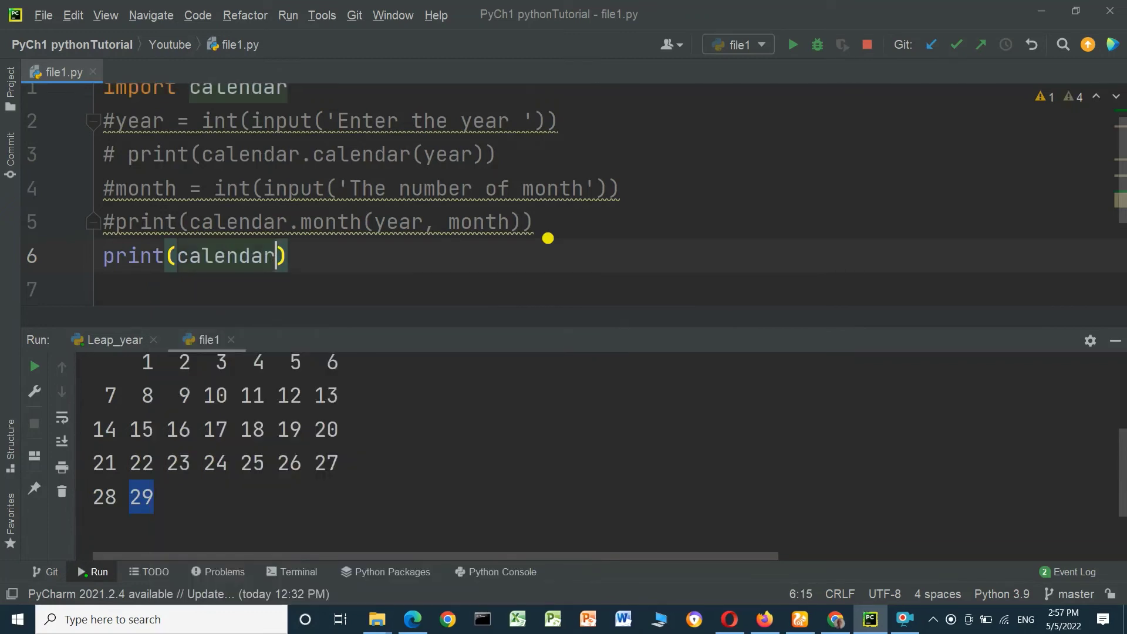
type(".l")
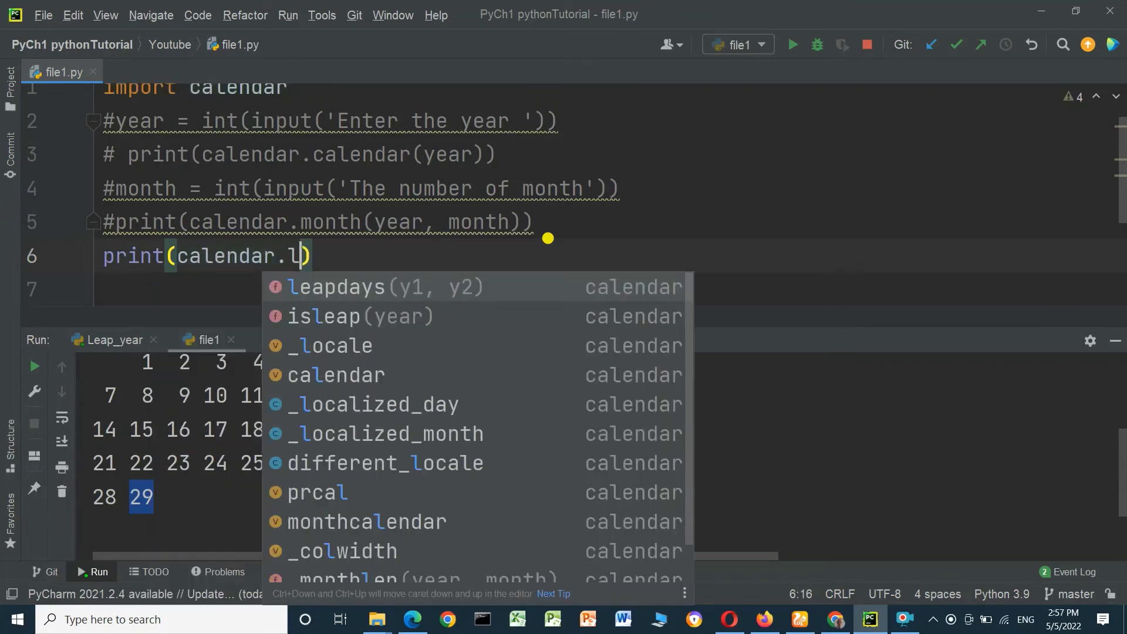
type("ea")
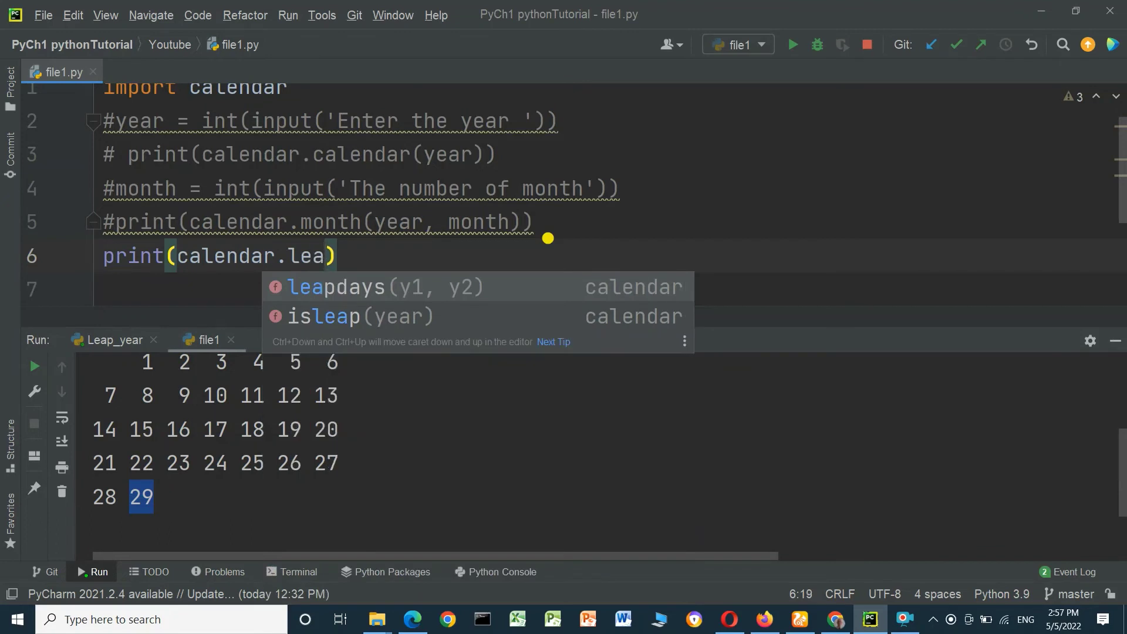
left_click(380, 291)
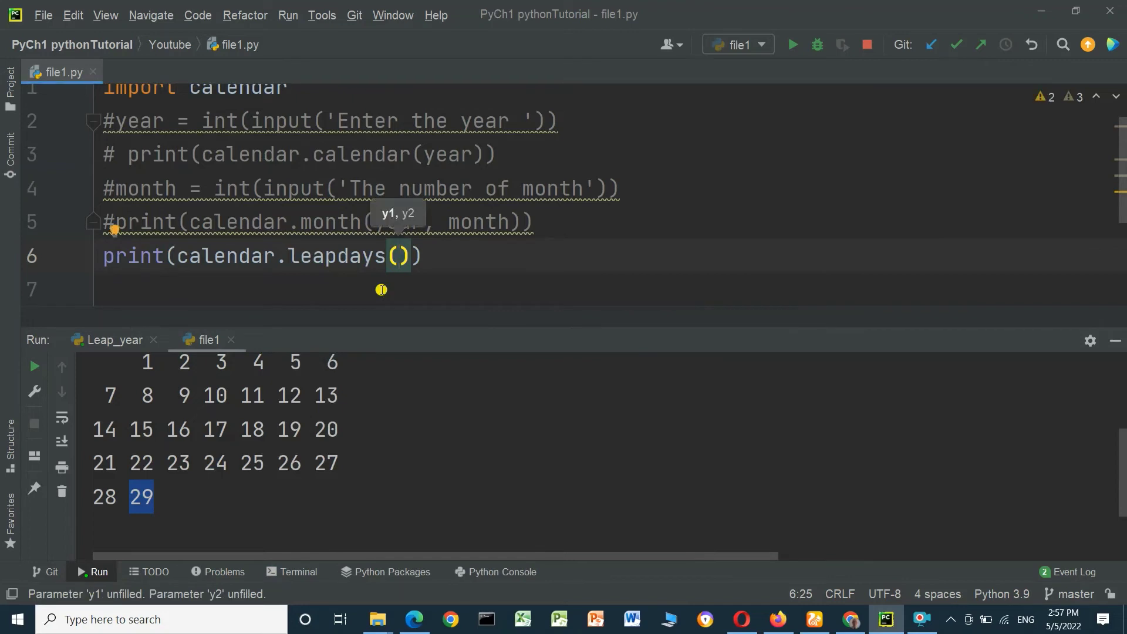
type("2000")
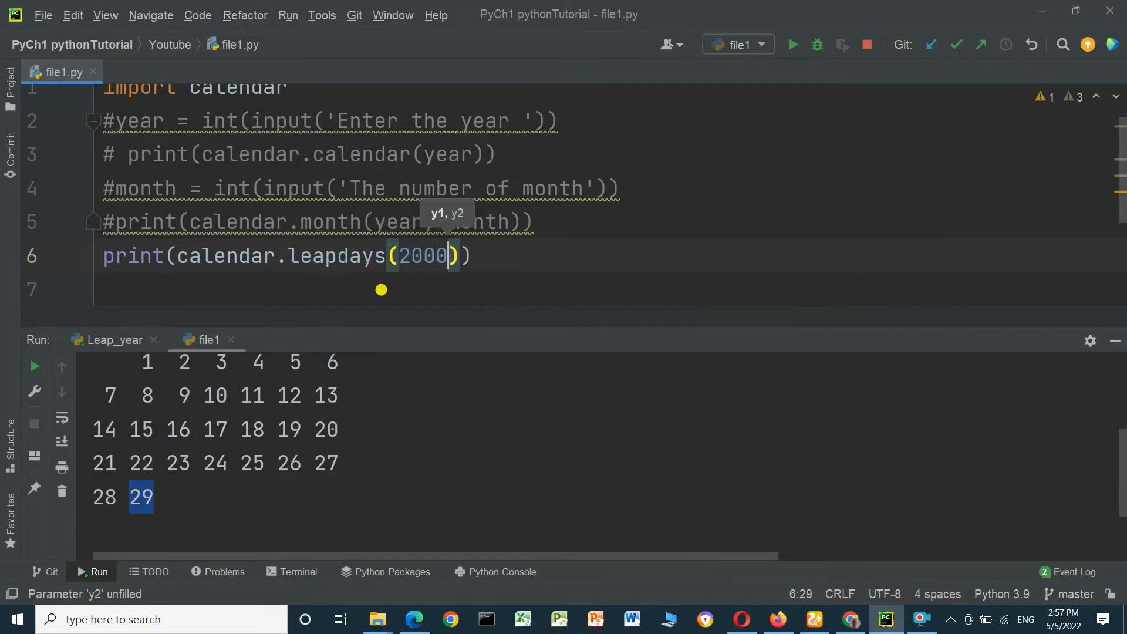
type(", ")
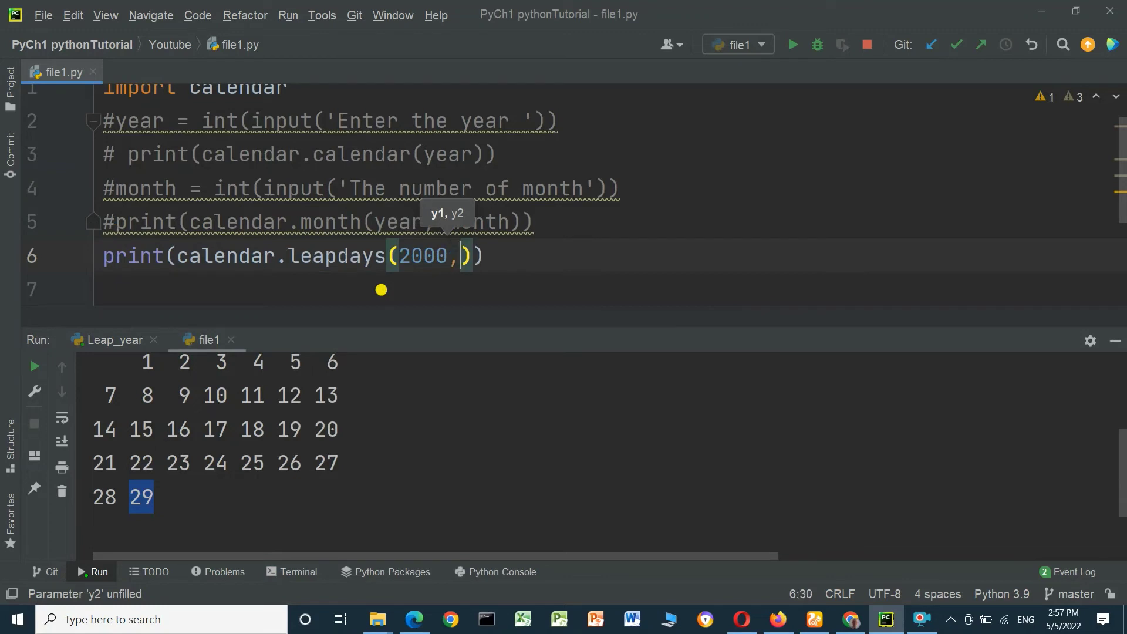
type("2")
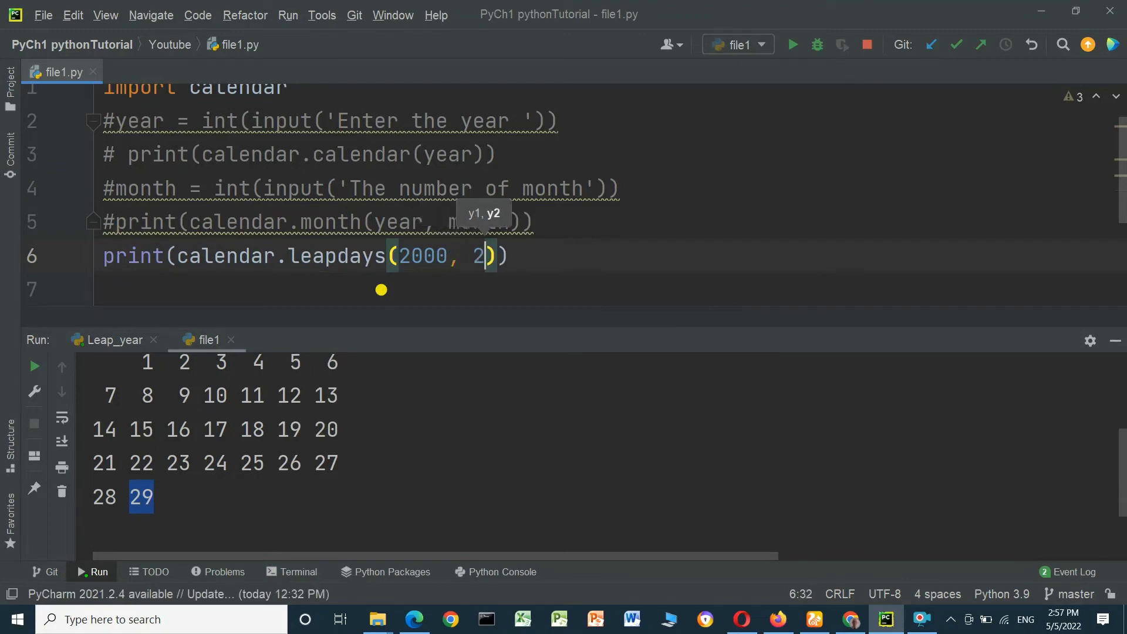
type("00")
key("BackSpace")
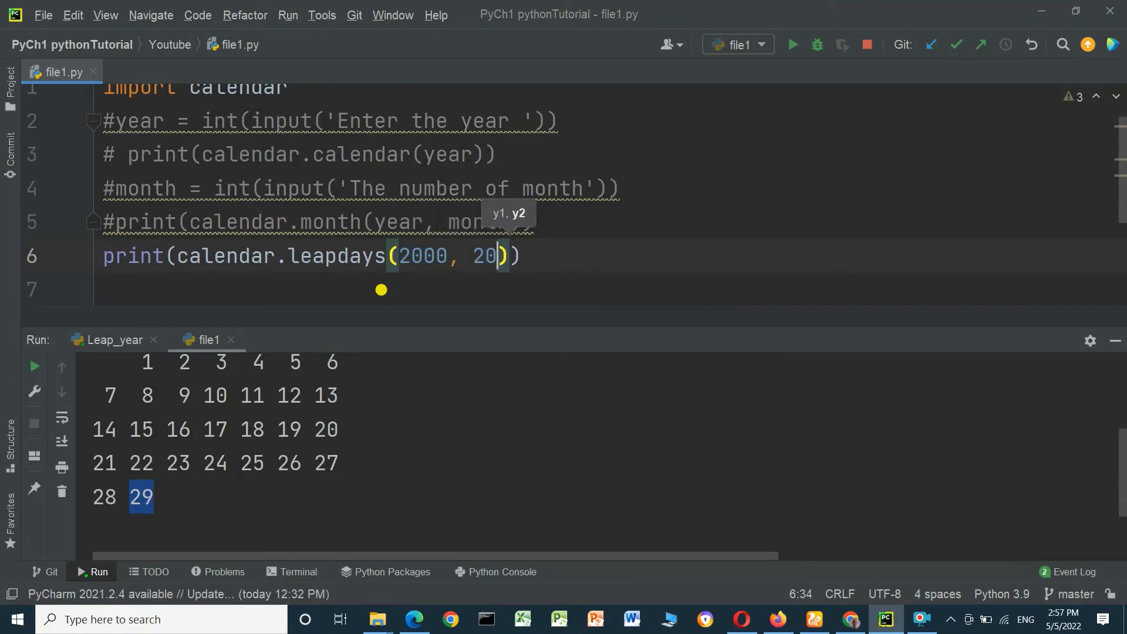
type("10")
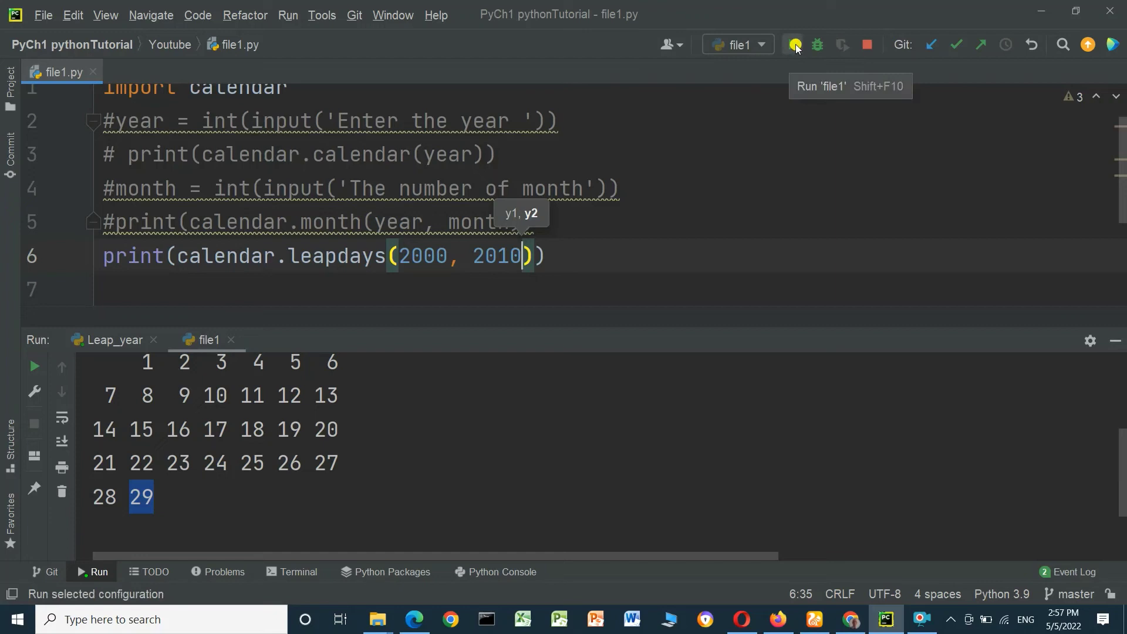
Step: Run the script, highlight the printed result 3, and add an empty line 7
left_click(796, 46)
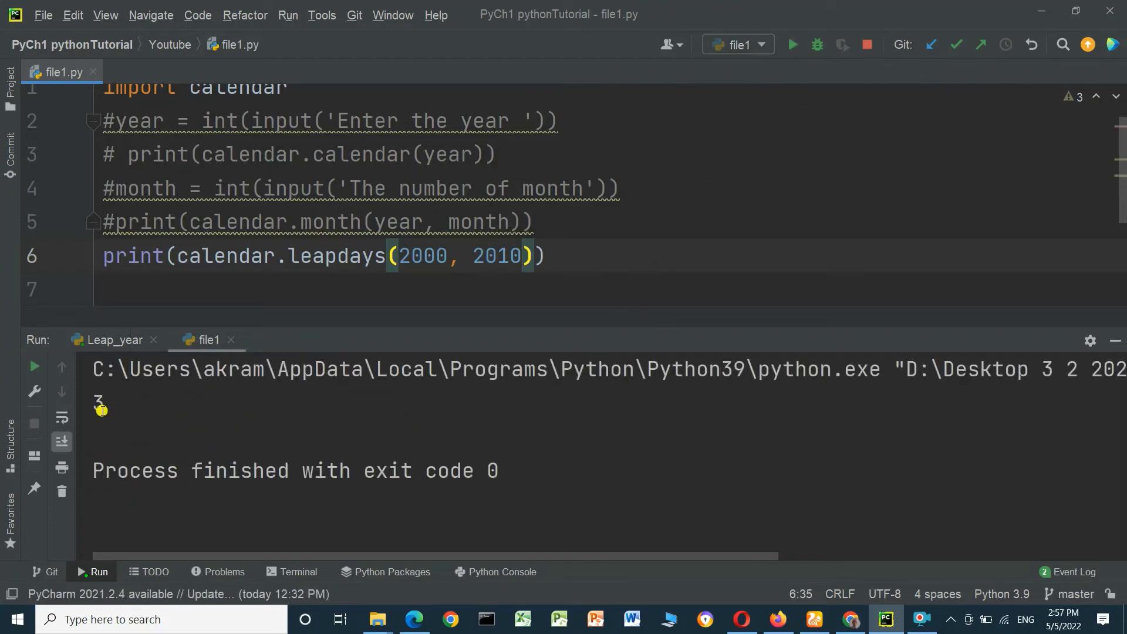
left_click_drag(93, 401, 103, 402)
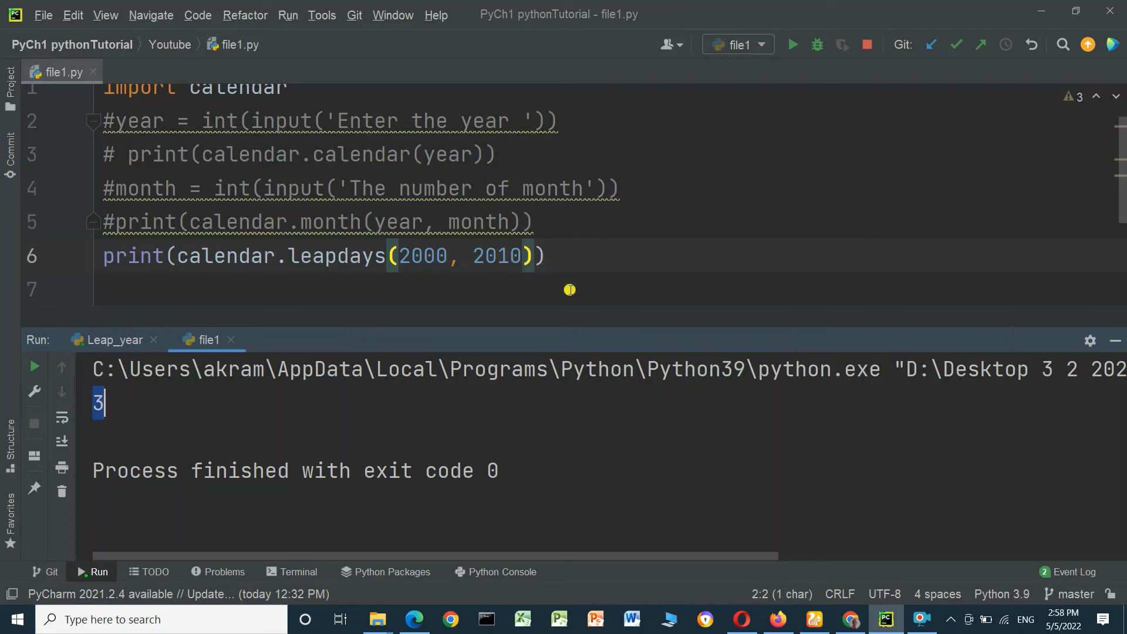
left_click(559, 255)
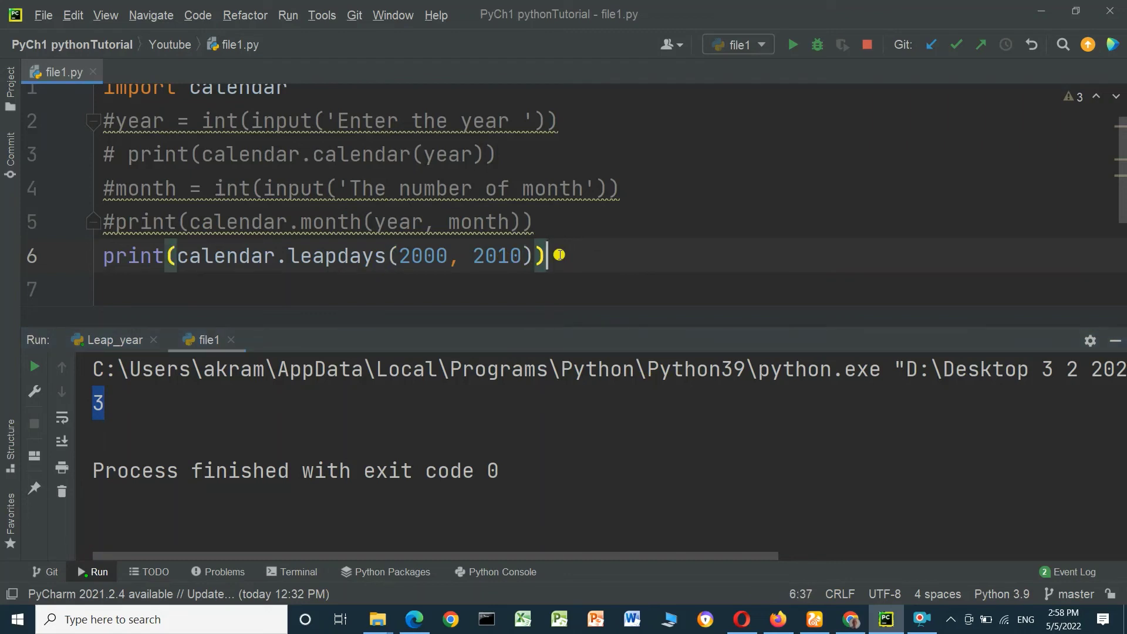
key("Return")
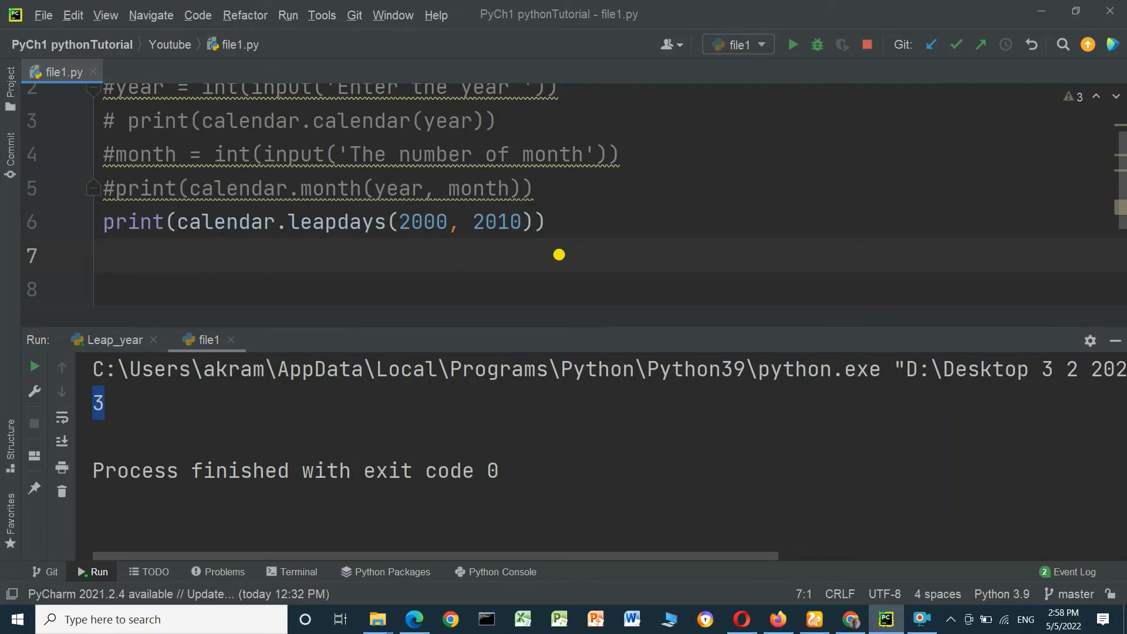
type("he")
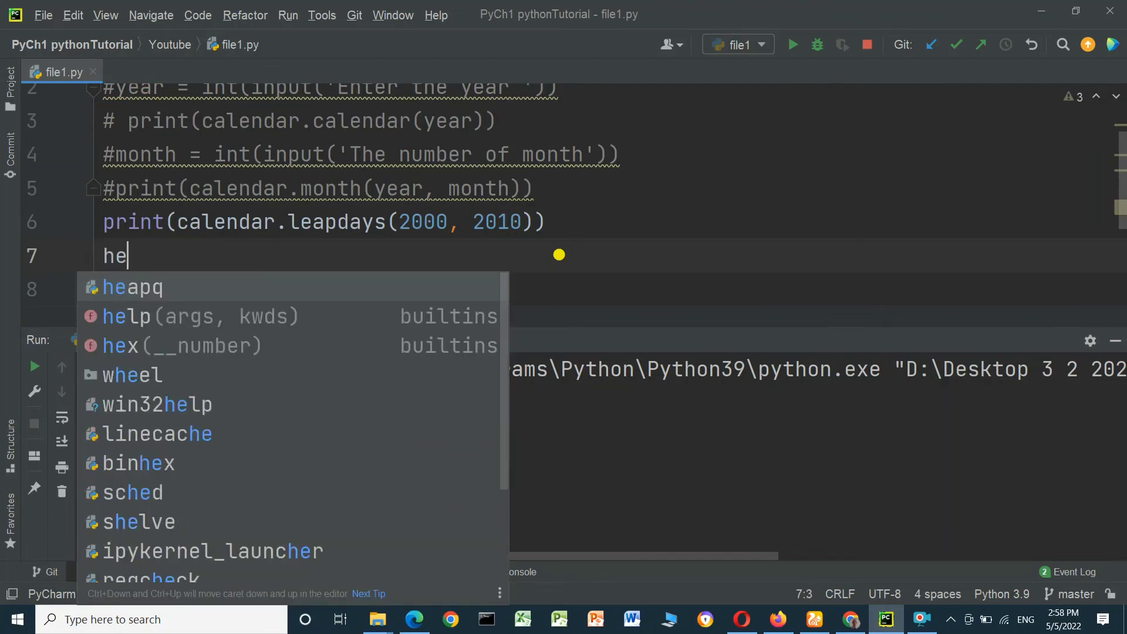
type("lp")
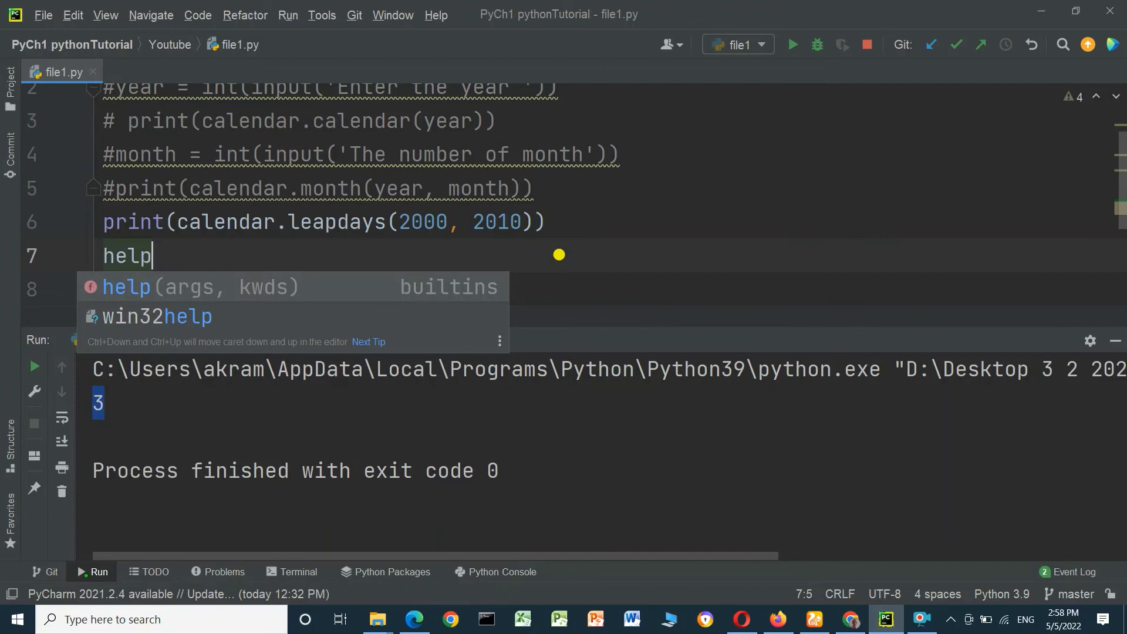
type("(")
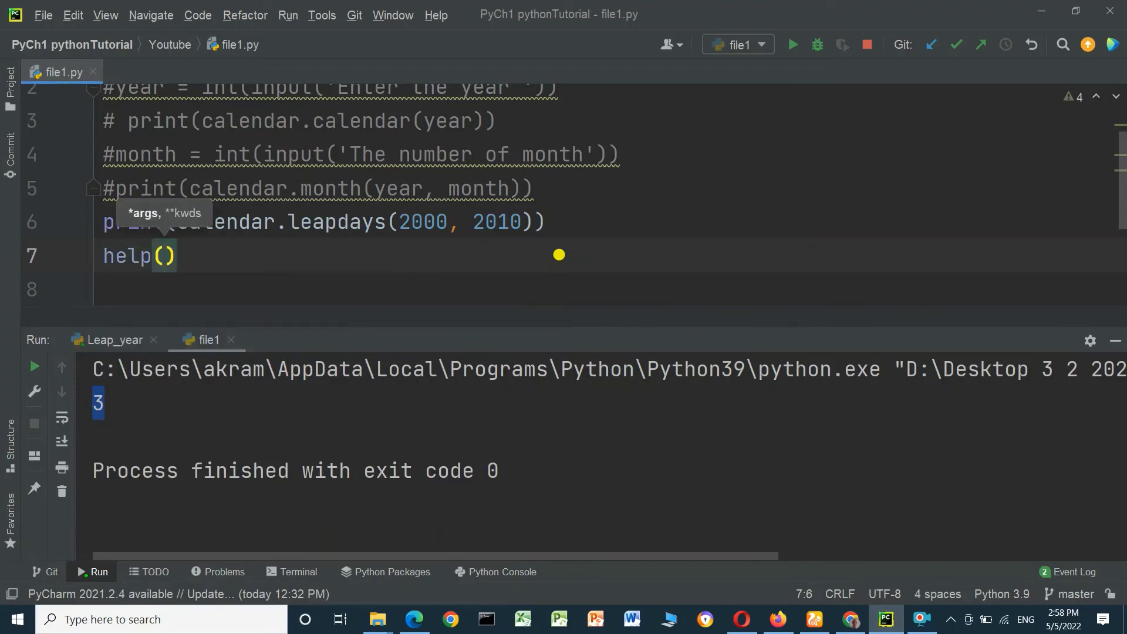
type("cal")
Step: Complete help(calendar) on line 7 and move to the start of the leapdays line
key("Return")
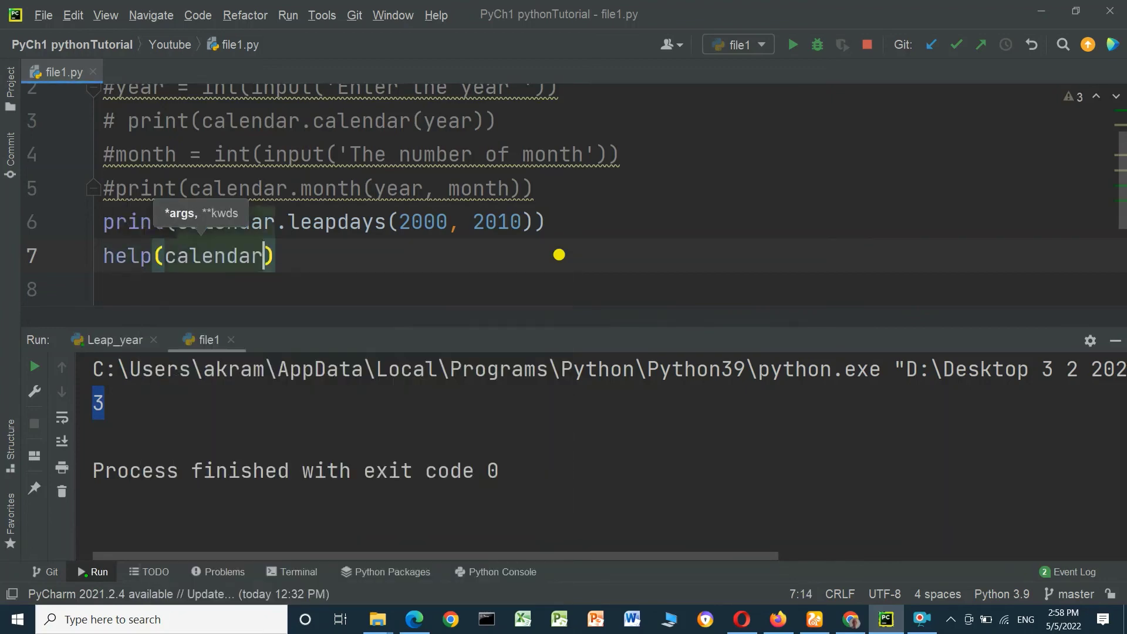
left_click(106, 218)
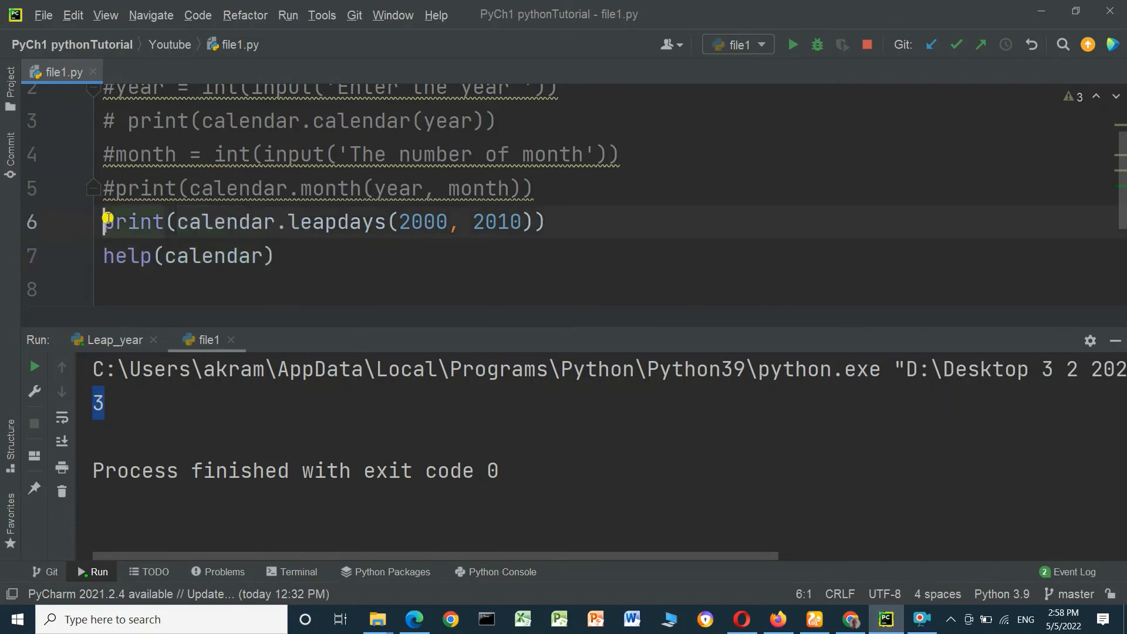
type("#")
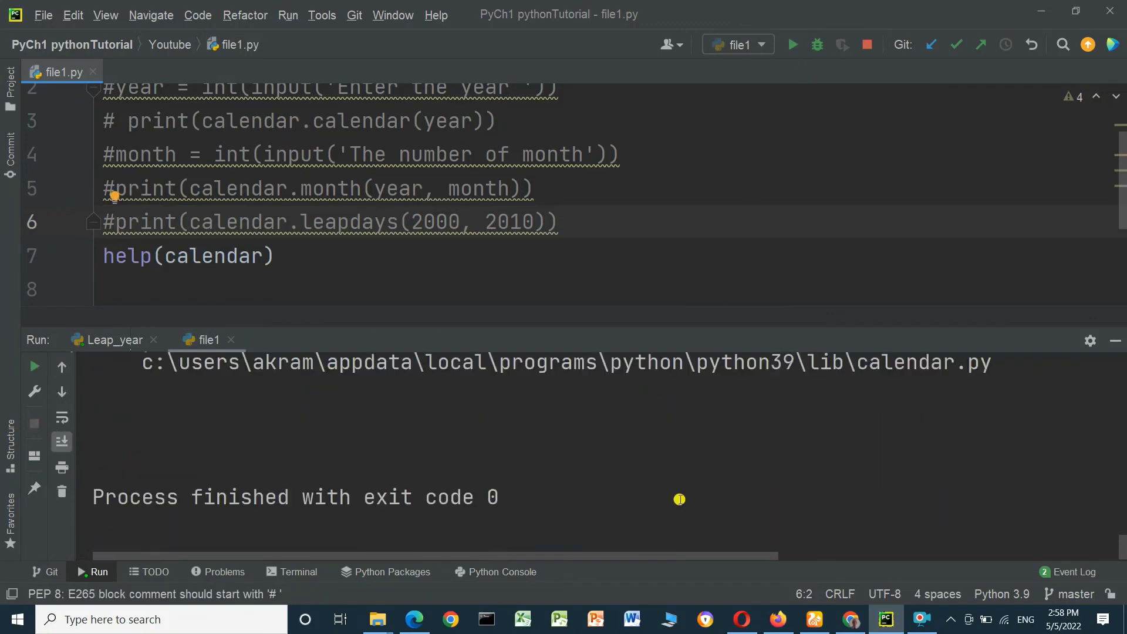
Step: Drag the Run panel divider upward to show more of the calendar help output
left_click_drag(656, 338, 656, 177)
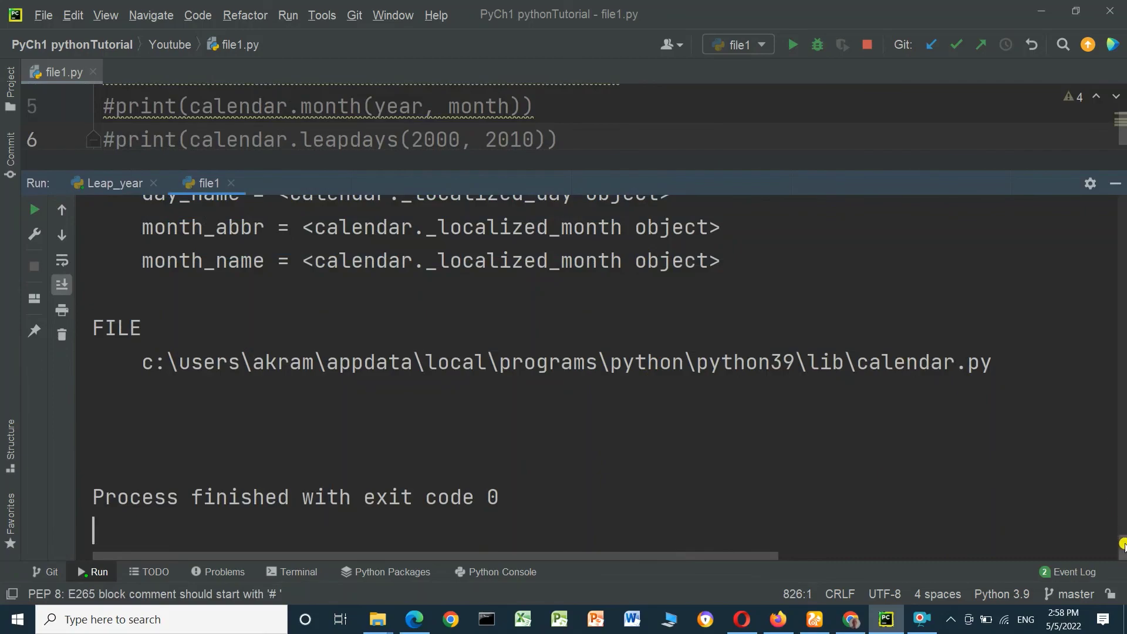
mouse_move(1122, 543)
left_mouse_down()
mouse_move(1064, 360)
mouse_move(1061, 292)
left_mouse_up()
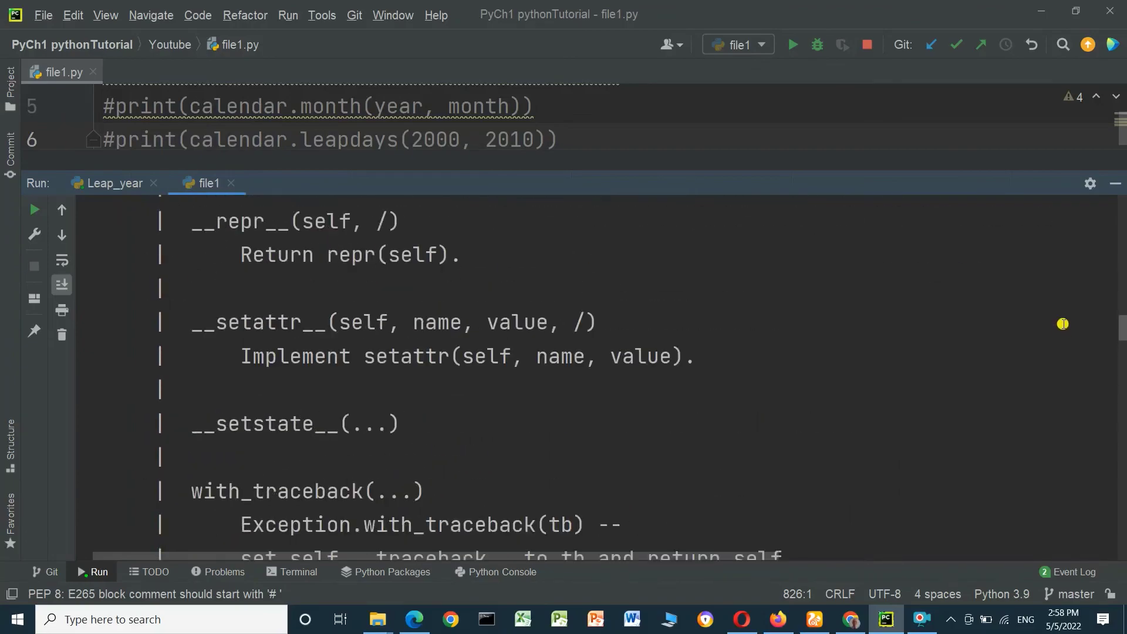